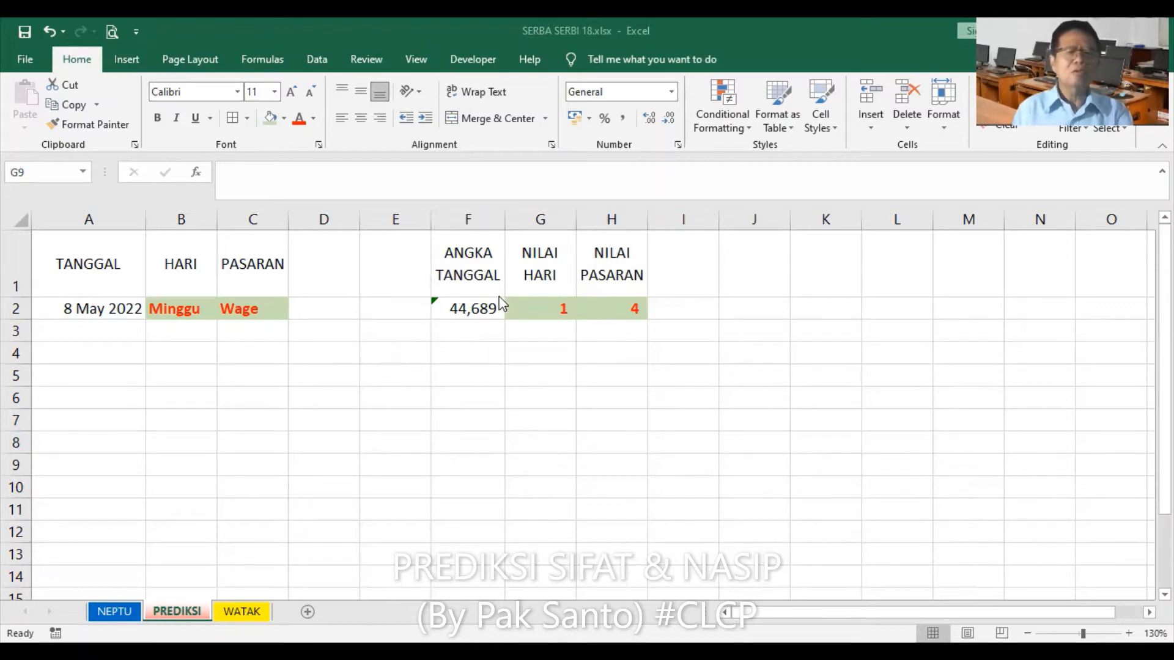
# Step: Hide columns F to H, containing ANGKA TANGGAL, NILAI HARI and NILAI PASARAN, on the PREDIKSI sheet
pyautogui.click(476, 221)
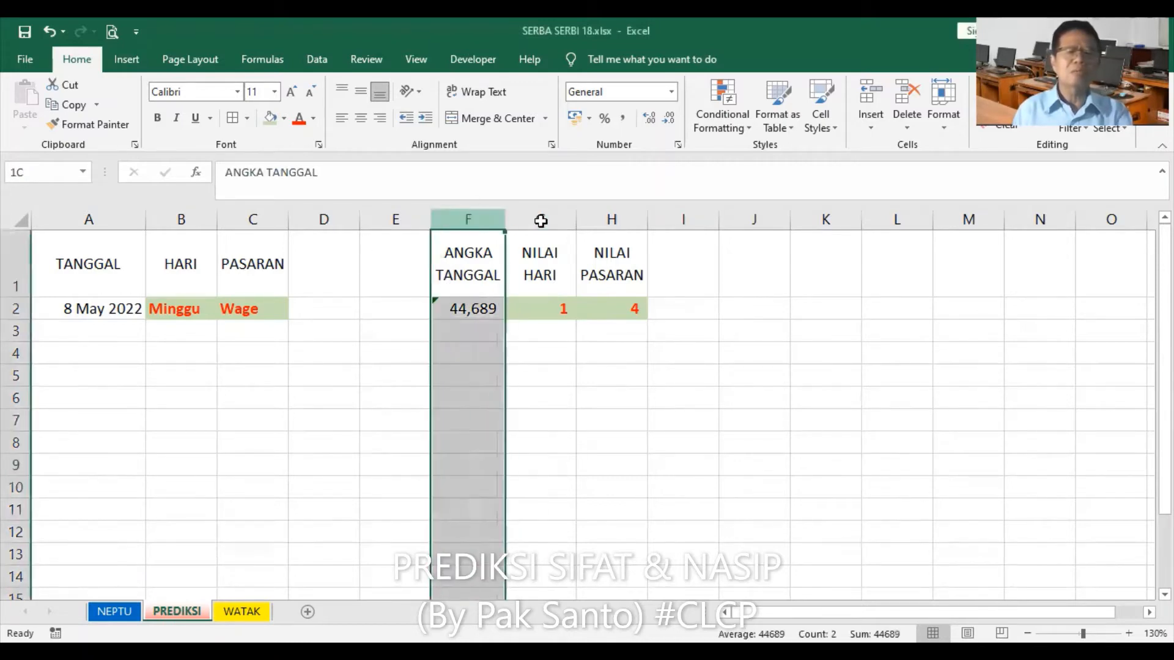
pyautogui.moveTo(541, 221); pyautogui.dragTo(602, 219)
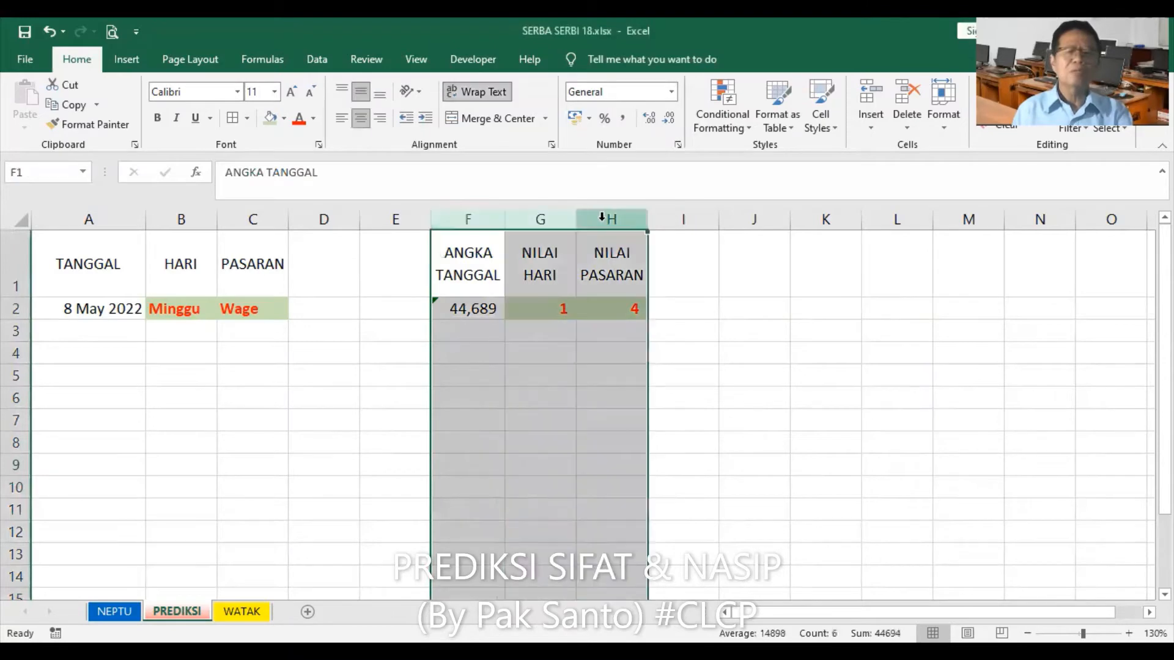
pyautogui.rightClick(606, 220)
pyautogui.click(658, 447)
pyautogui.click(548, 336)
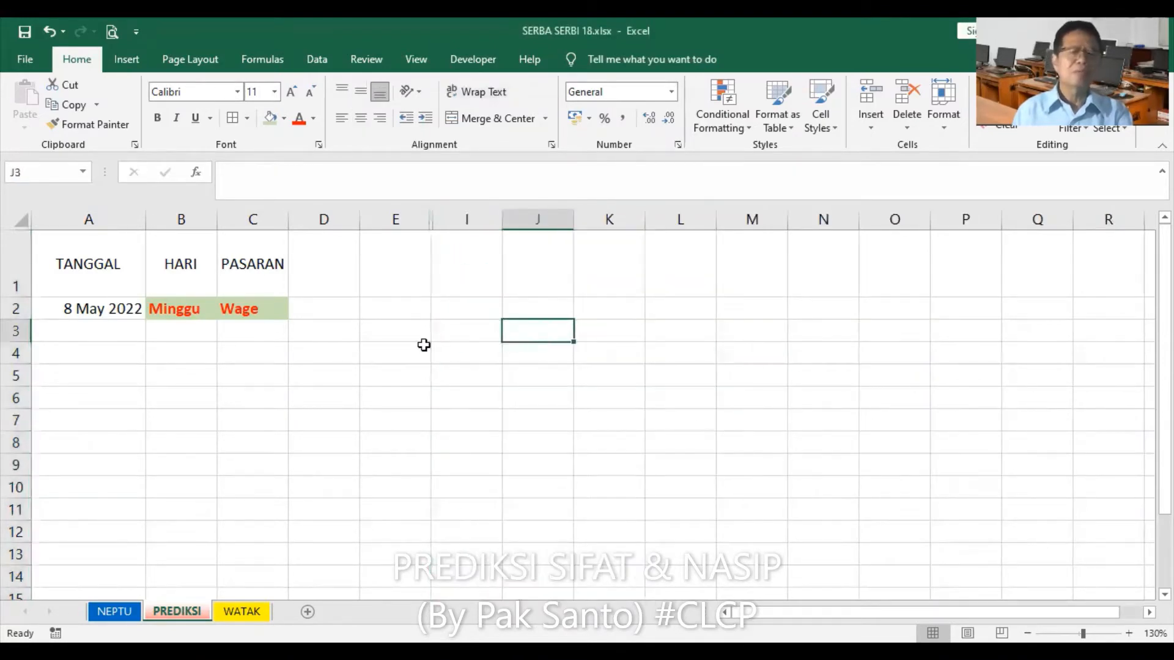
# Step: Enter the heading NEPTU HARI in cell D1, beside the PASARAN heading
pyautogui.click(342, 283)
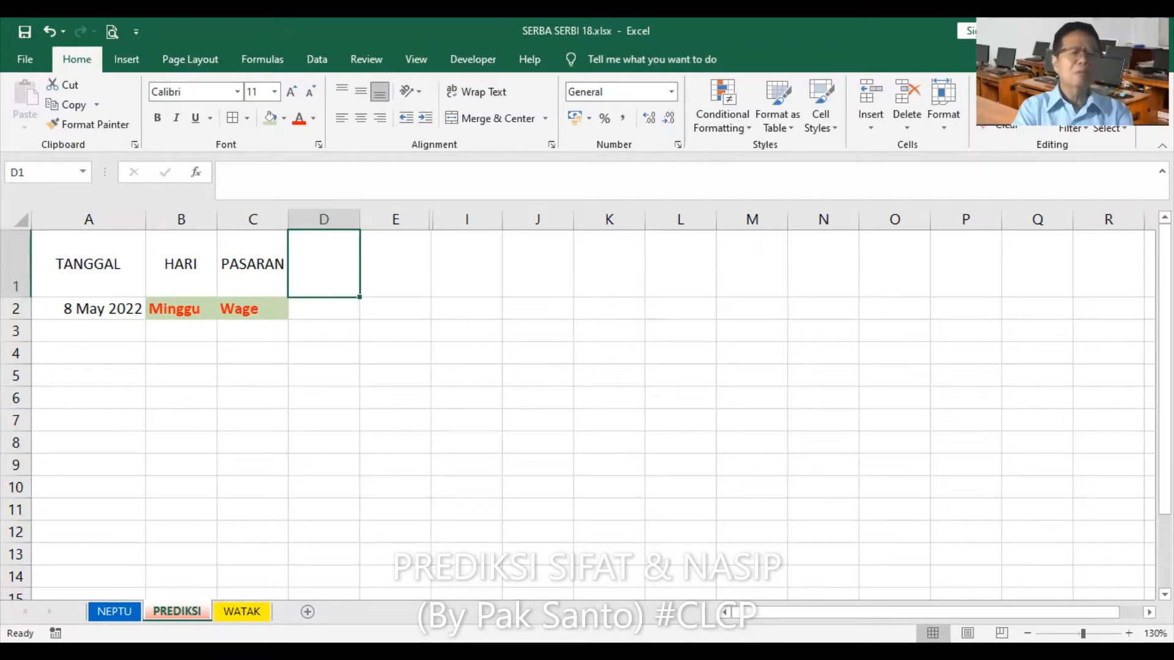
pyautogui.write('NE')
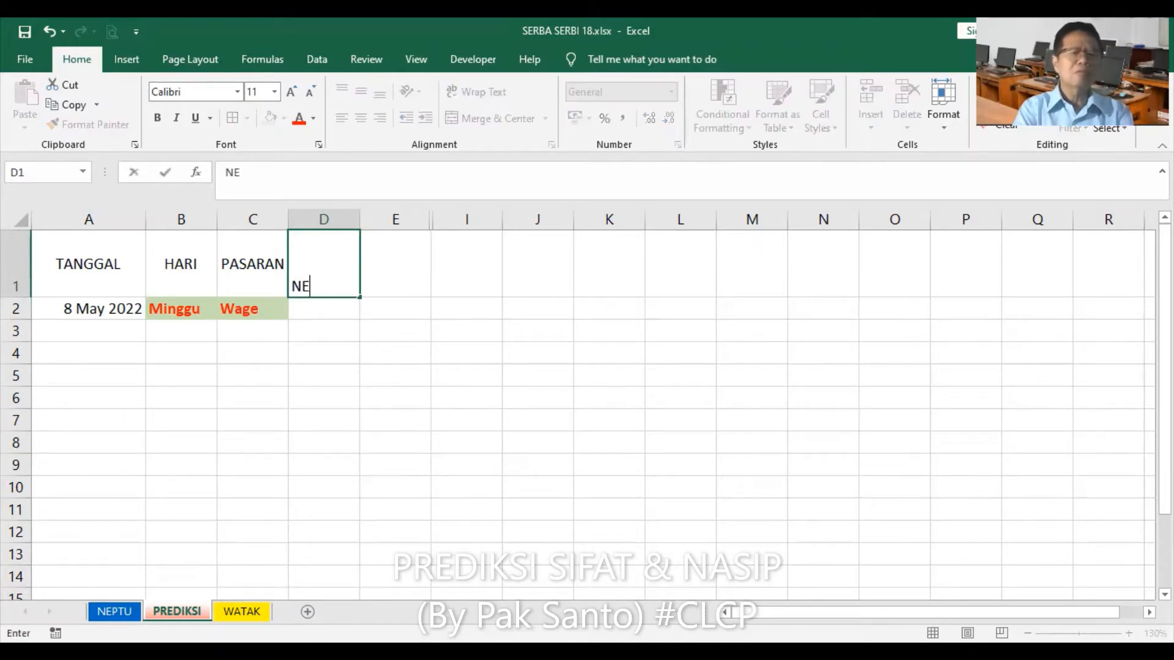
pyautogui.write('PT')
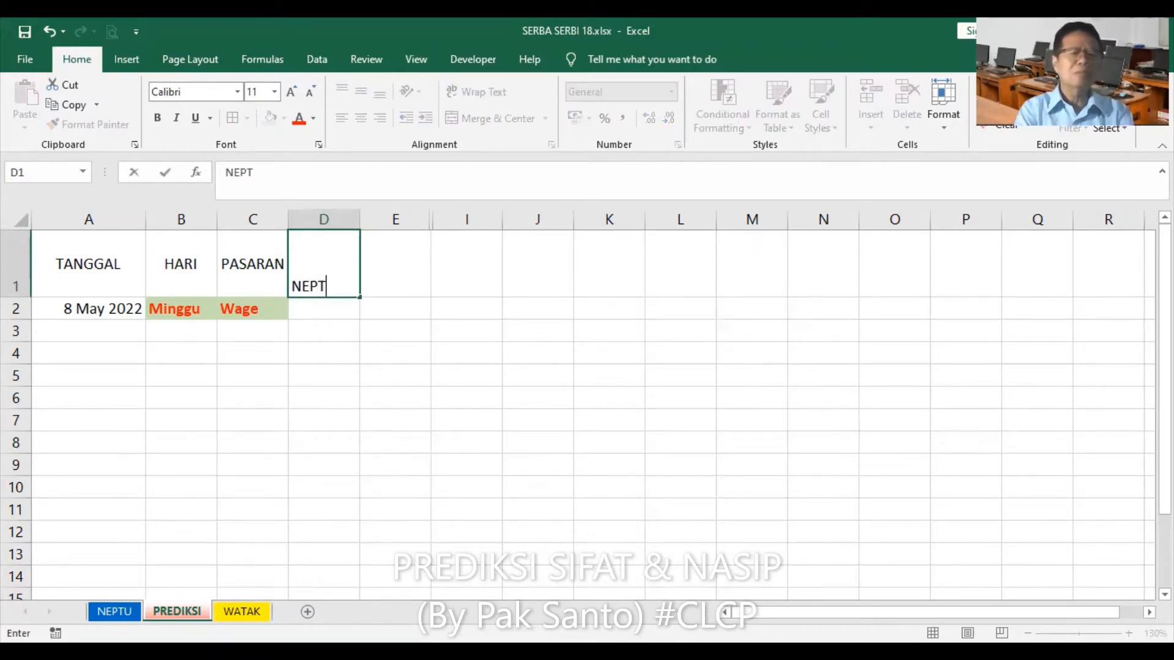
pyautogui.write('U HARI')
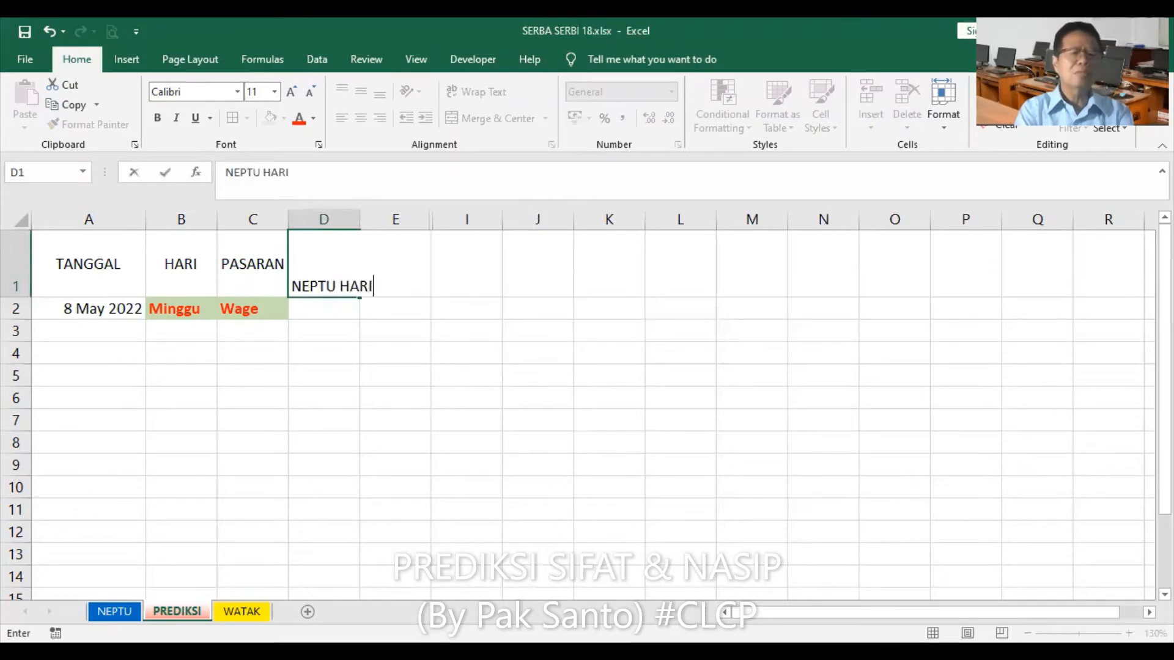
pyautogui.press('Return')
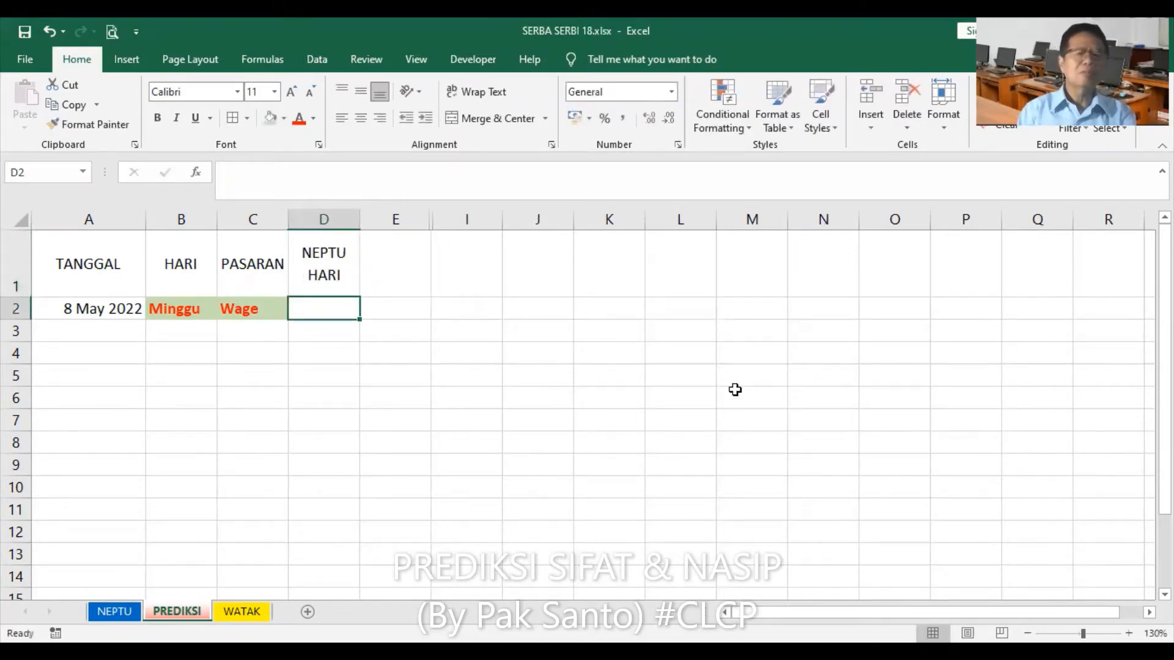
# Step: Enter the heading NEPTU PASARAN in cell E1
pyautogui.click(388, 273)
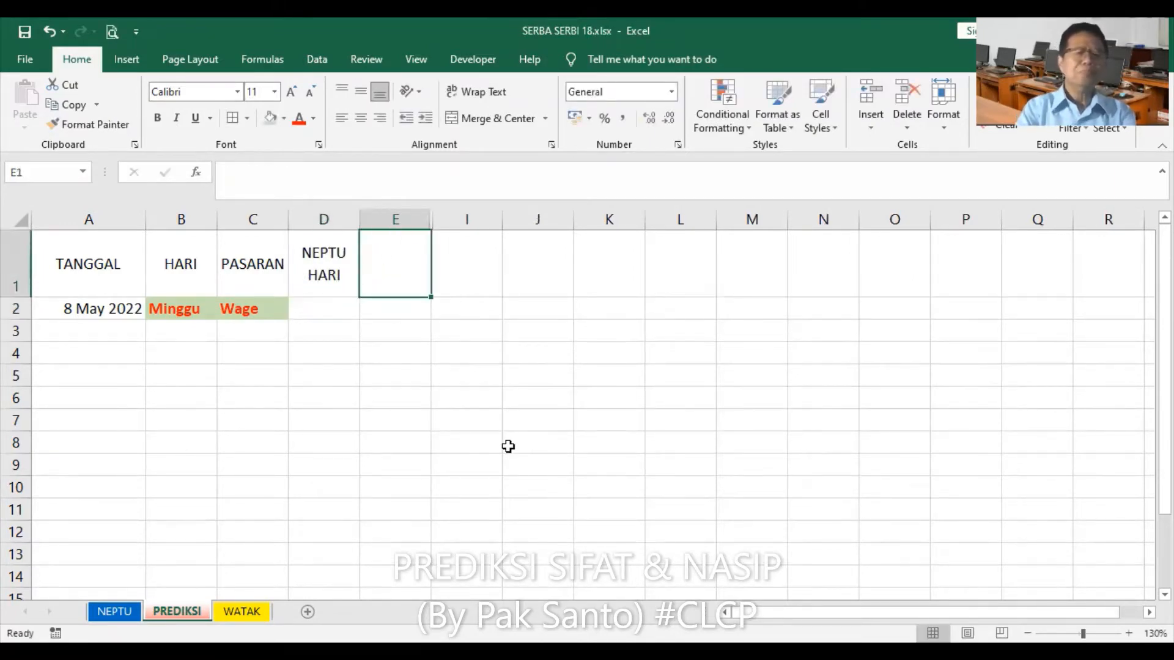
pyautogui.write('NEPTU ')
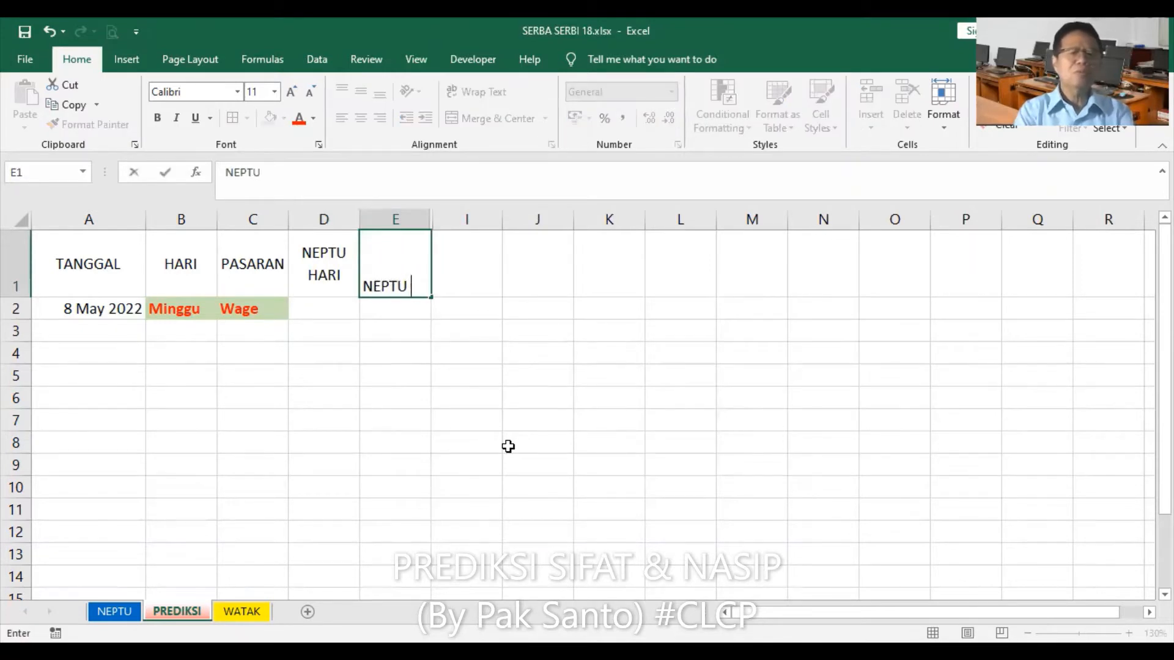
pyautogui.write('PASARAN')
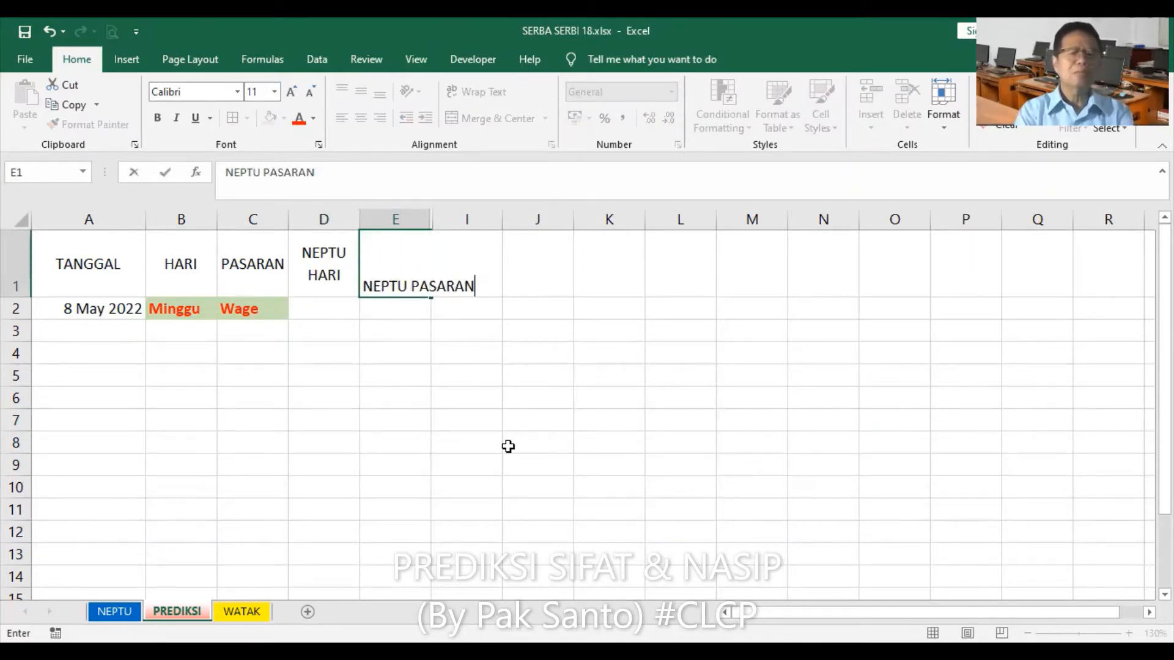
pyautogui.press('Return')
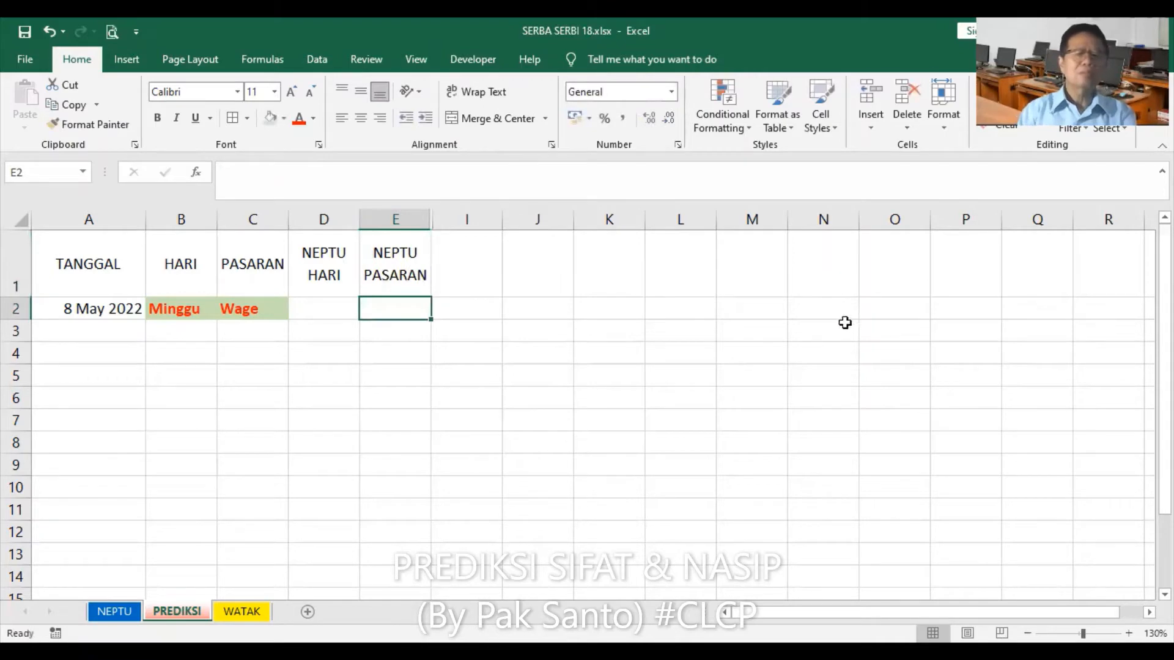
# Step: Enter the heading NEPTU in cell I1, directly after the hidden columns
pyautogui.click(476, 291)
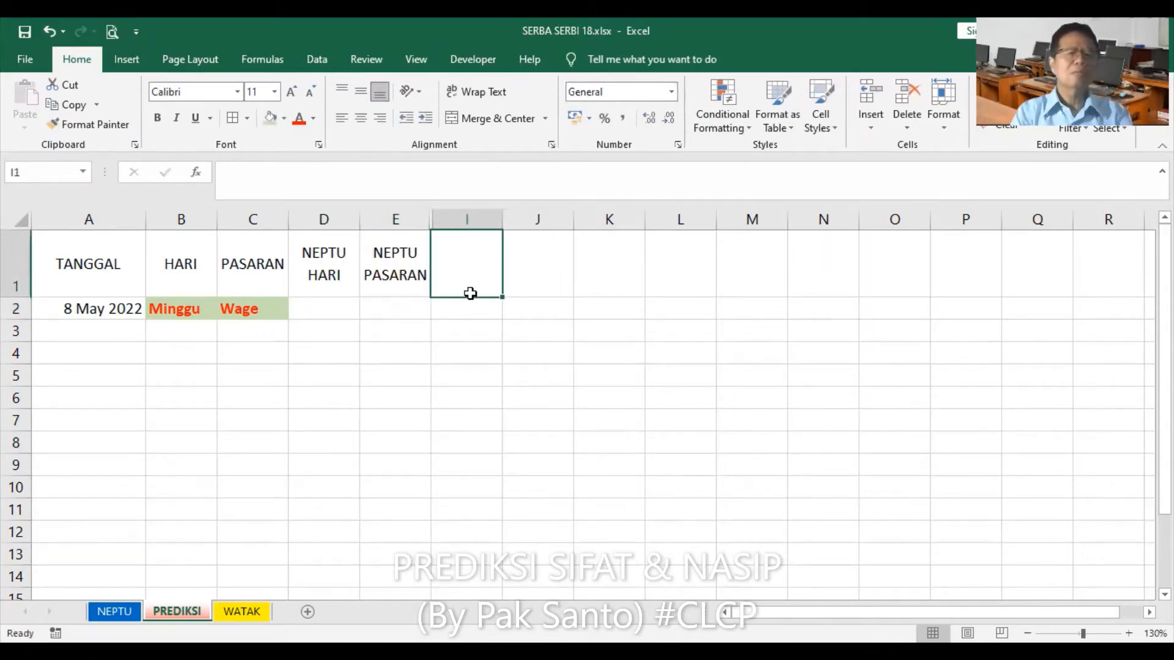
pyautogui.write('NE')
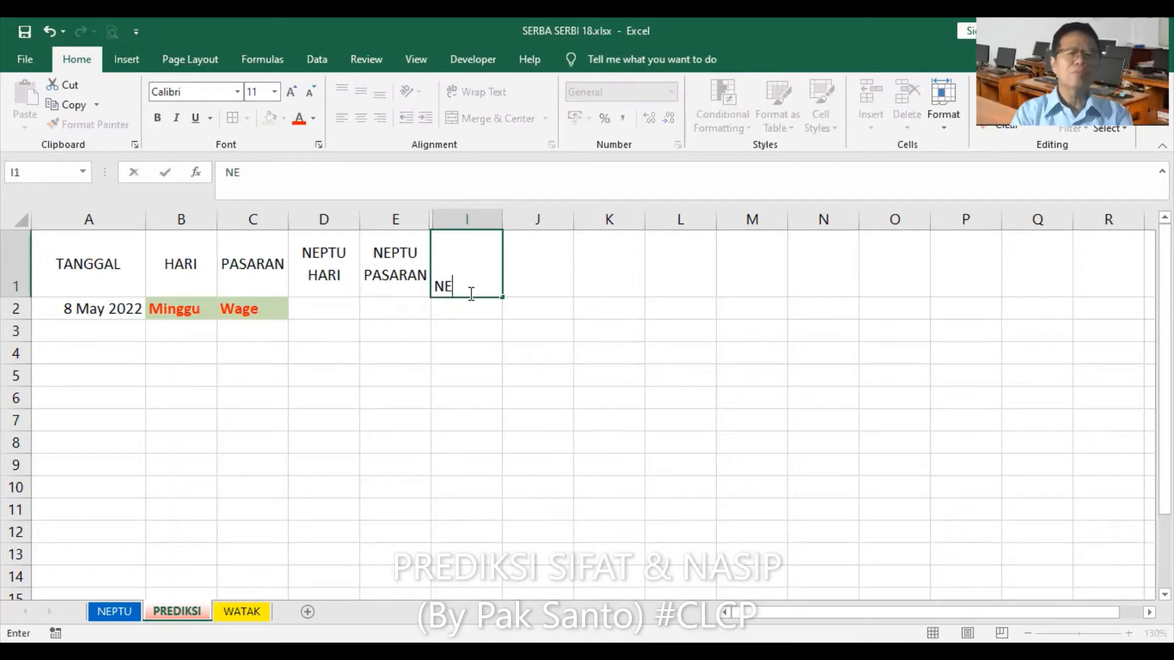
pyautogui.write('PTU')
pyautogui.press('Return')
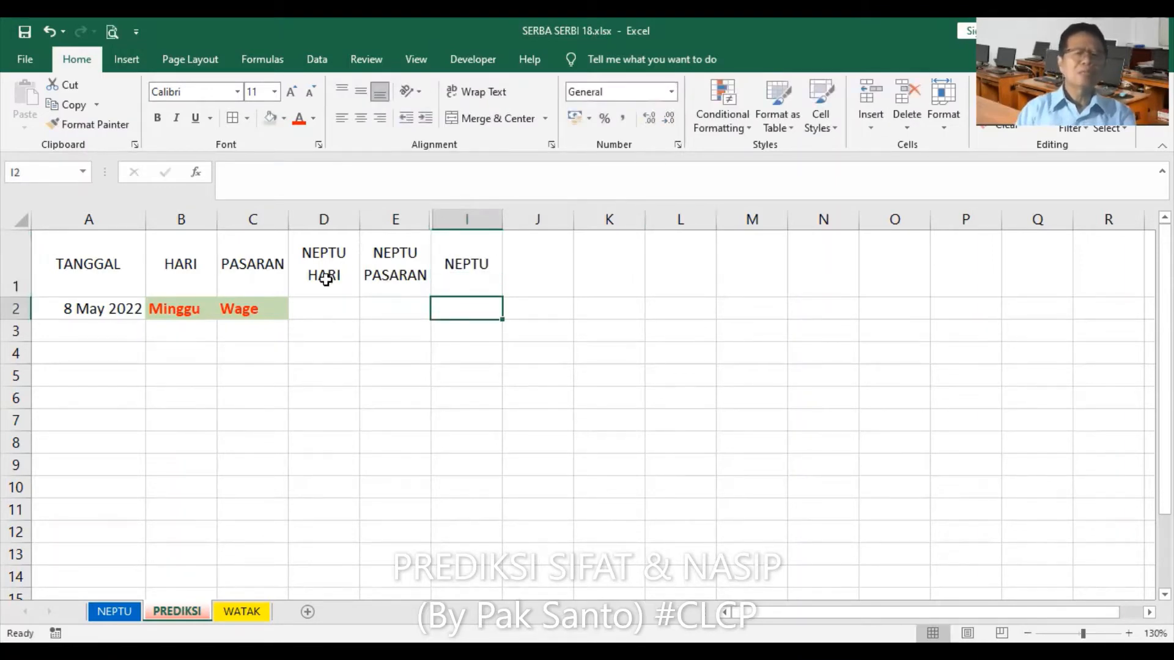
# Step: Enter the heading ARTINYA in cell J1, beside the NEPTU heading
pyautogui.click(329, 314)
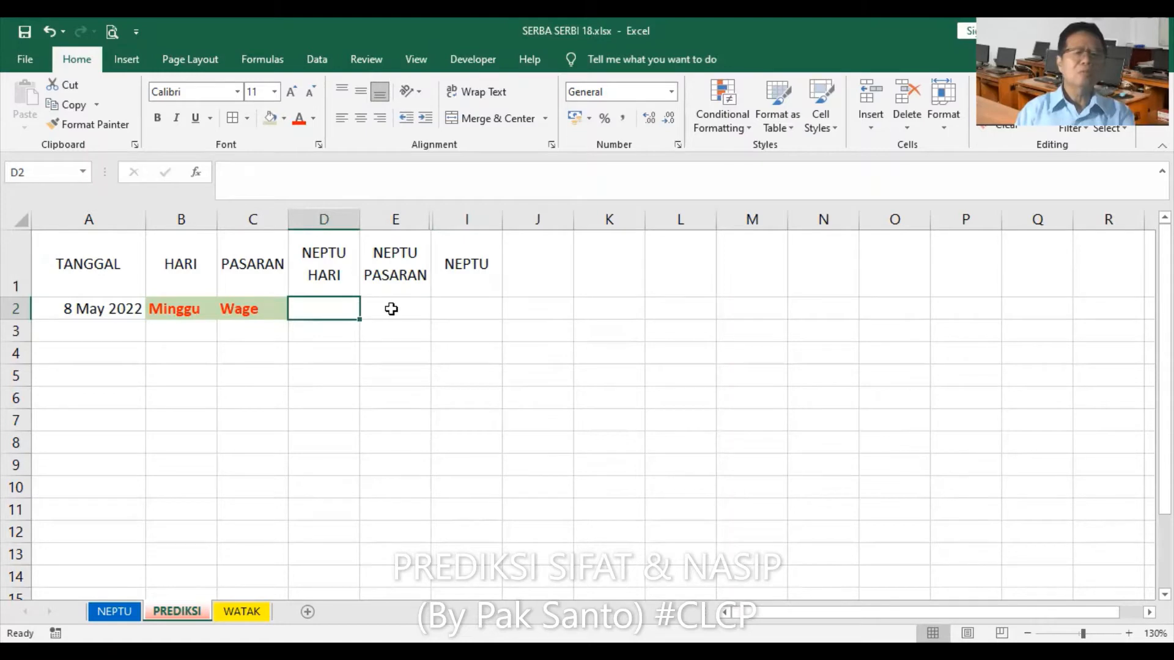
pyautogui.click(391, 307)
pyautogui.click(458, 308)
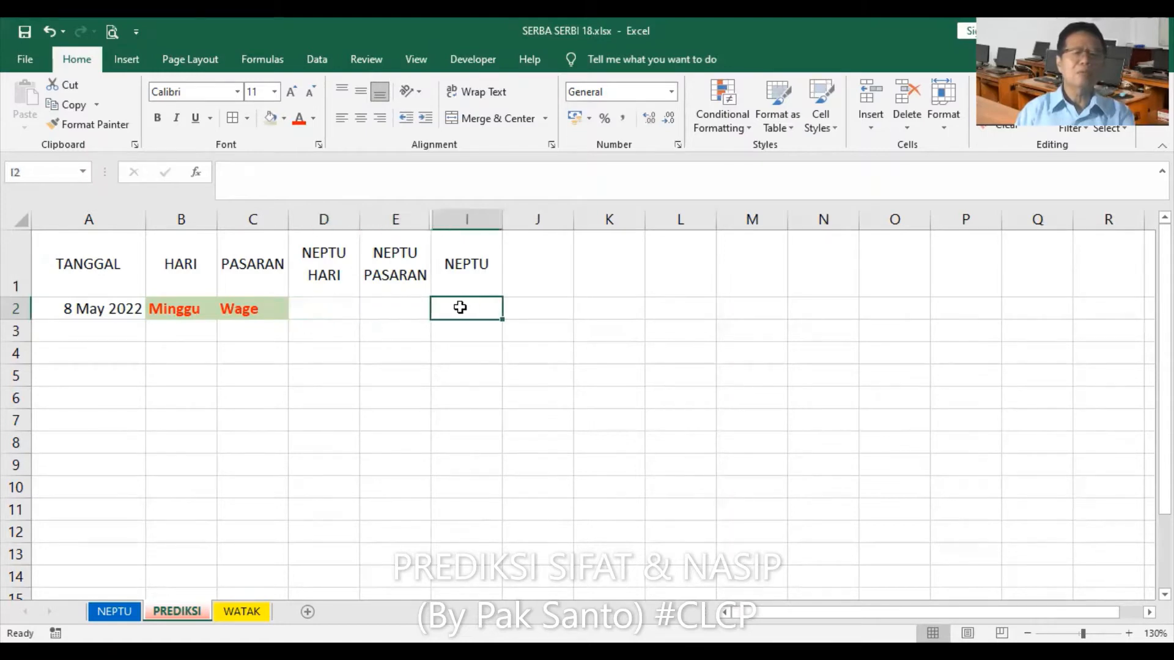
pyautogui.click(530, 279)
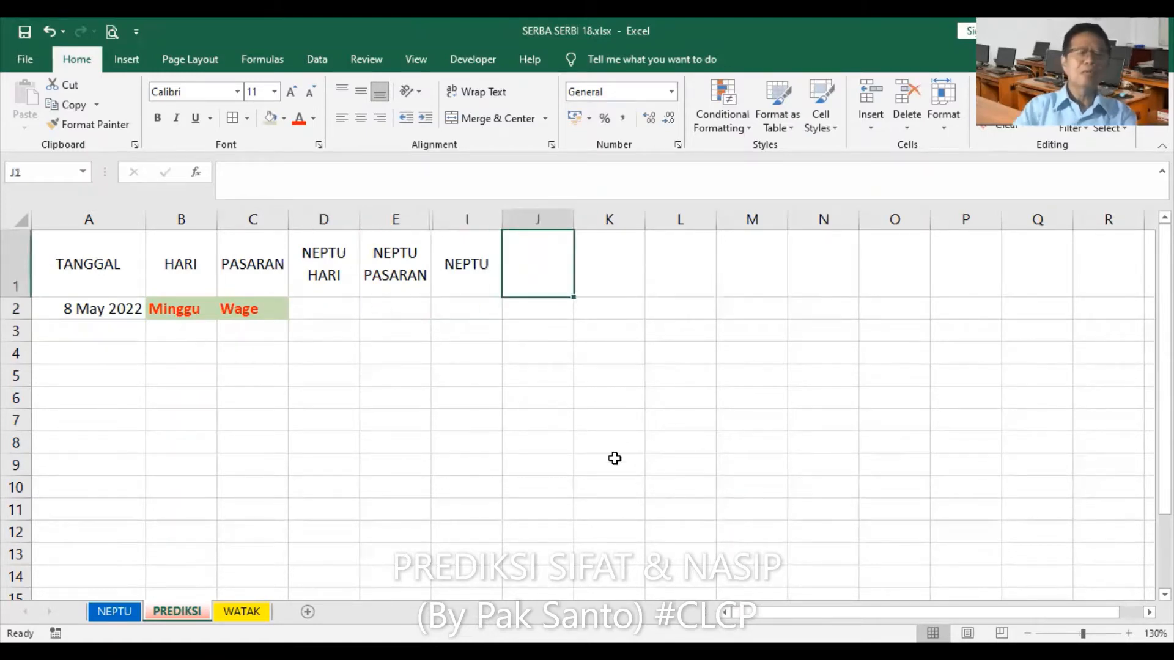
pyautogui.write('ARTINYA')
pyautogui.press('Return')
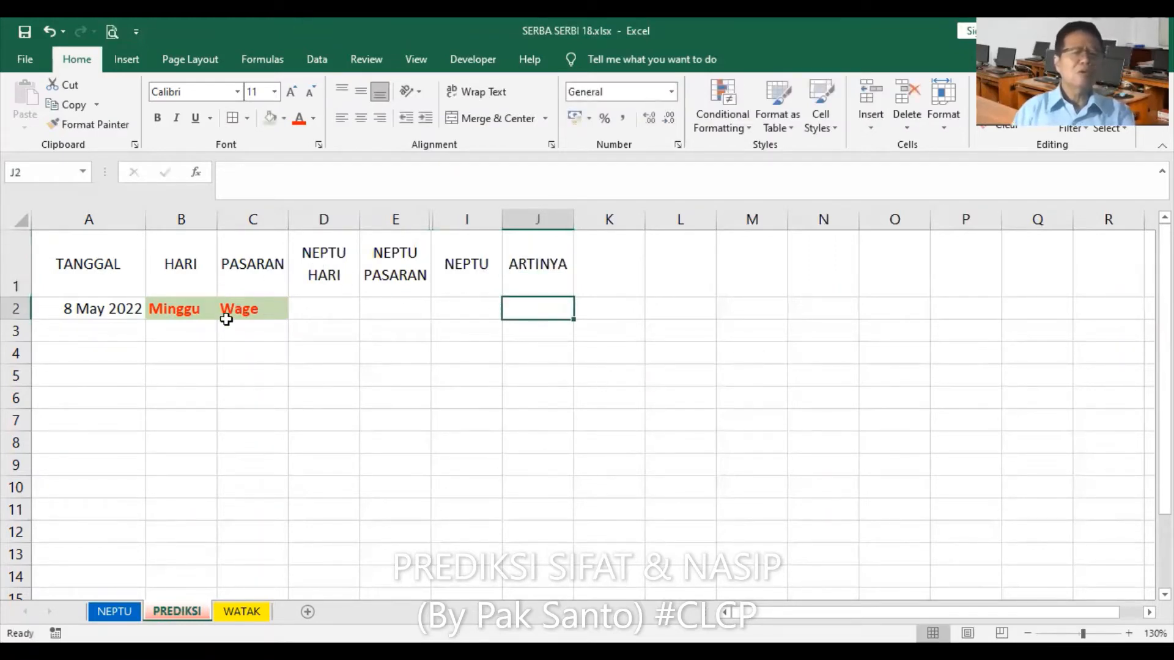
# Step: Format the header row A1:J1 as bold with the font colour Black, Text 1
pyautogui.moveTo(101, 278); pyautogui.dragTo(519, 263)
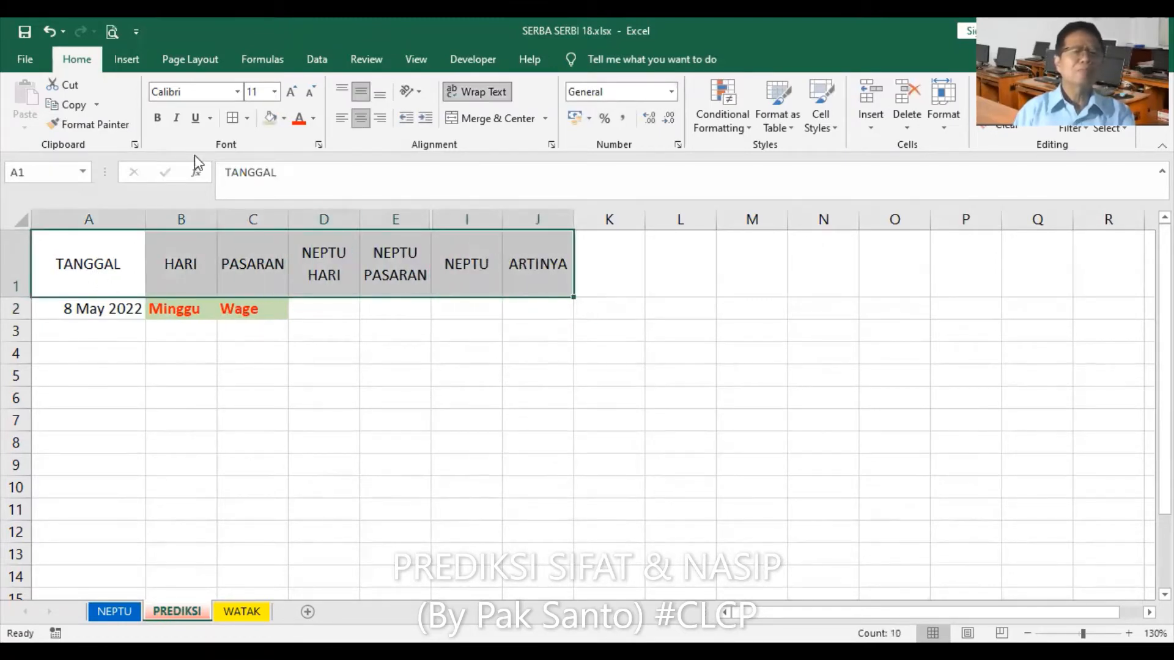
pyautogui.click(157, 118)
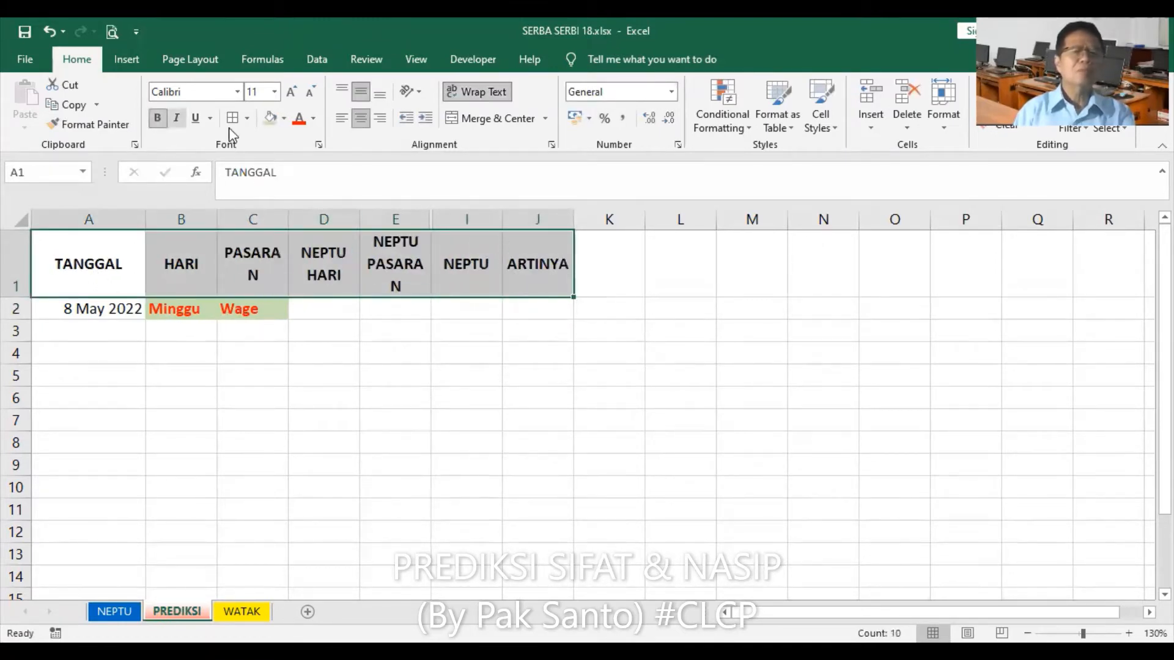
pyautogui.click(313, 120)
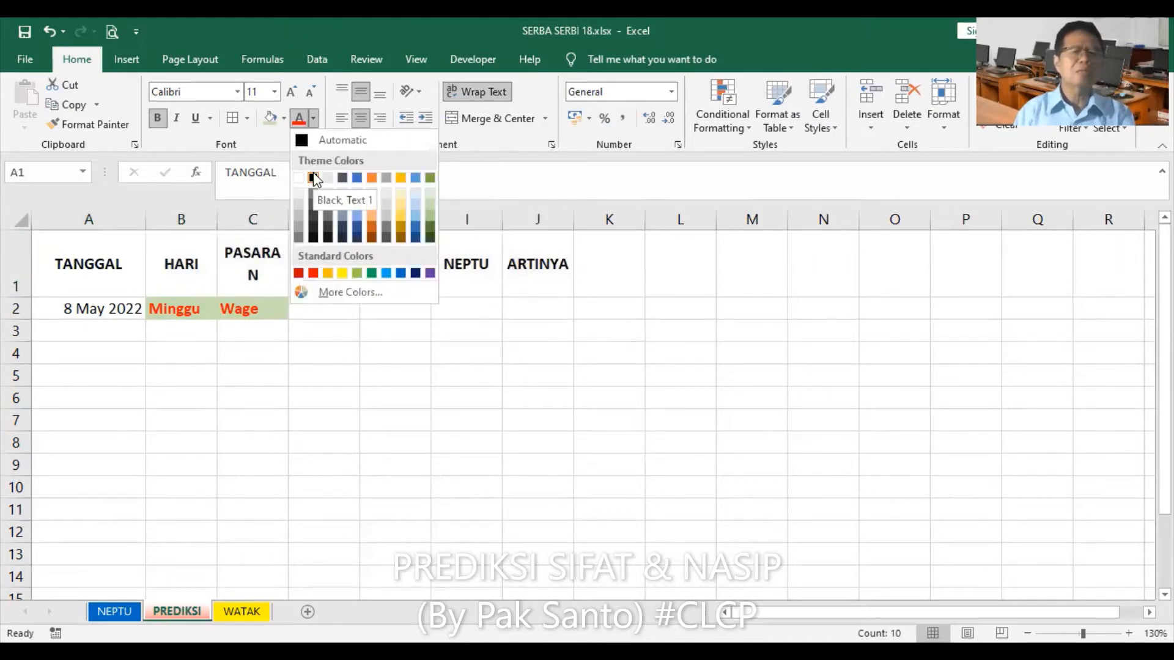
pyautogui.click(314, 177)
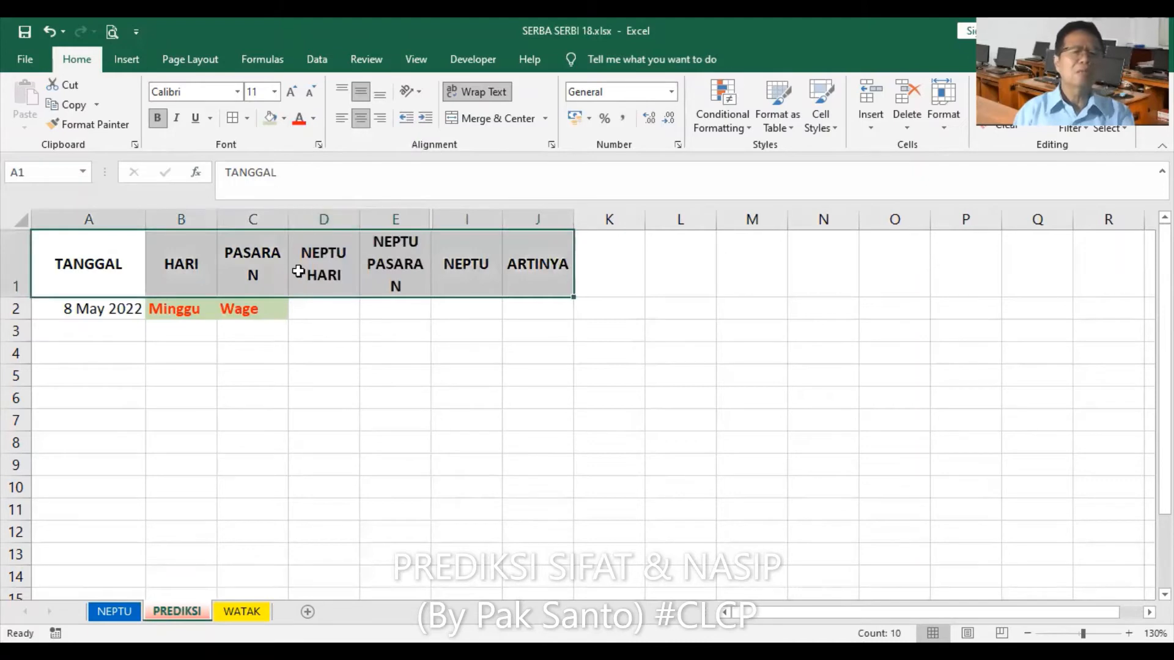
# Step: Widen columns C and E so the word PASARAN fits on one line in both headings
pyautogui.doubleClick(285, 219)
pyautogui.click(416, 353)
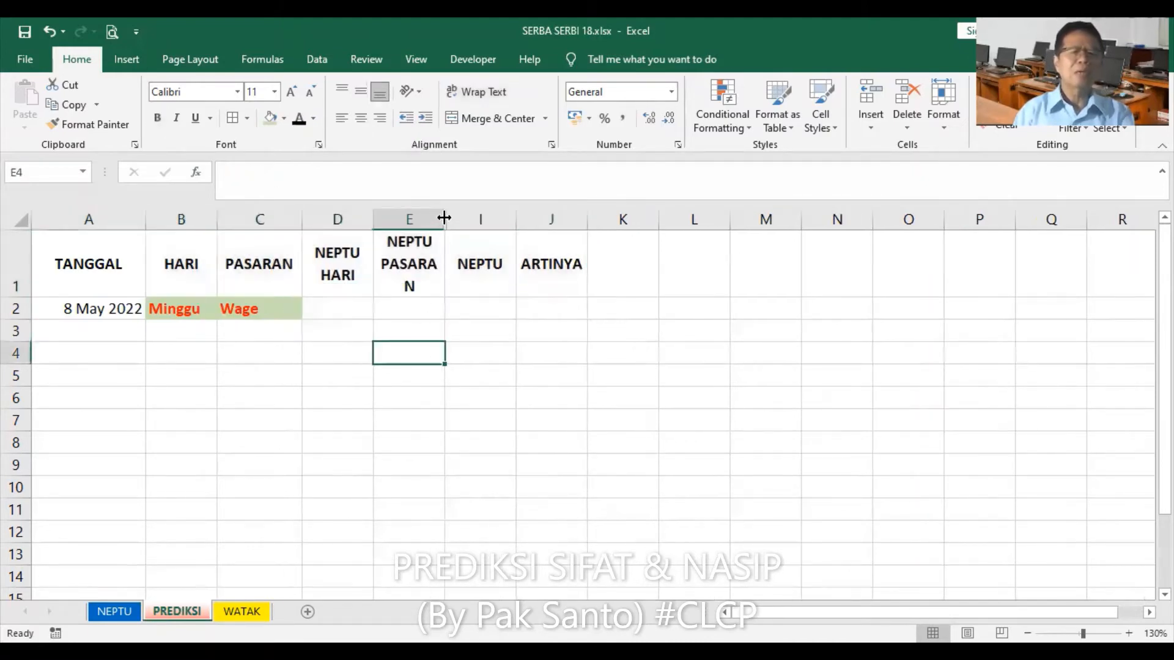
pyautogui.moveTo(444, 218); pyautogui.dragTo(457, 218)
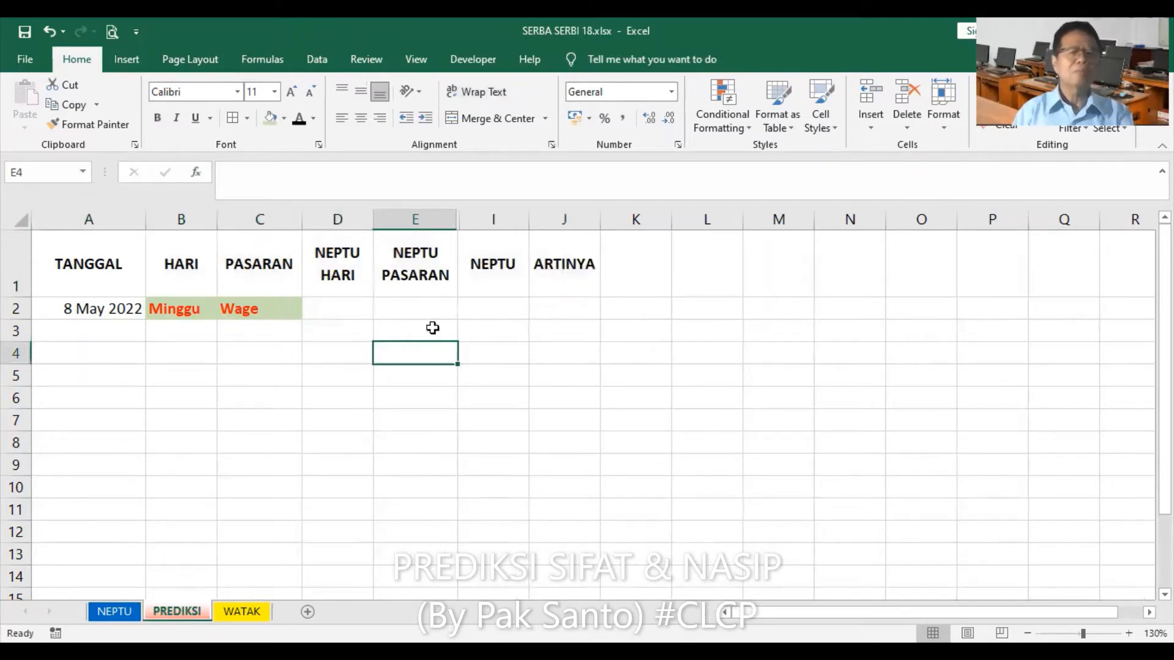
pyautogui.click(348, 309)
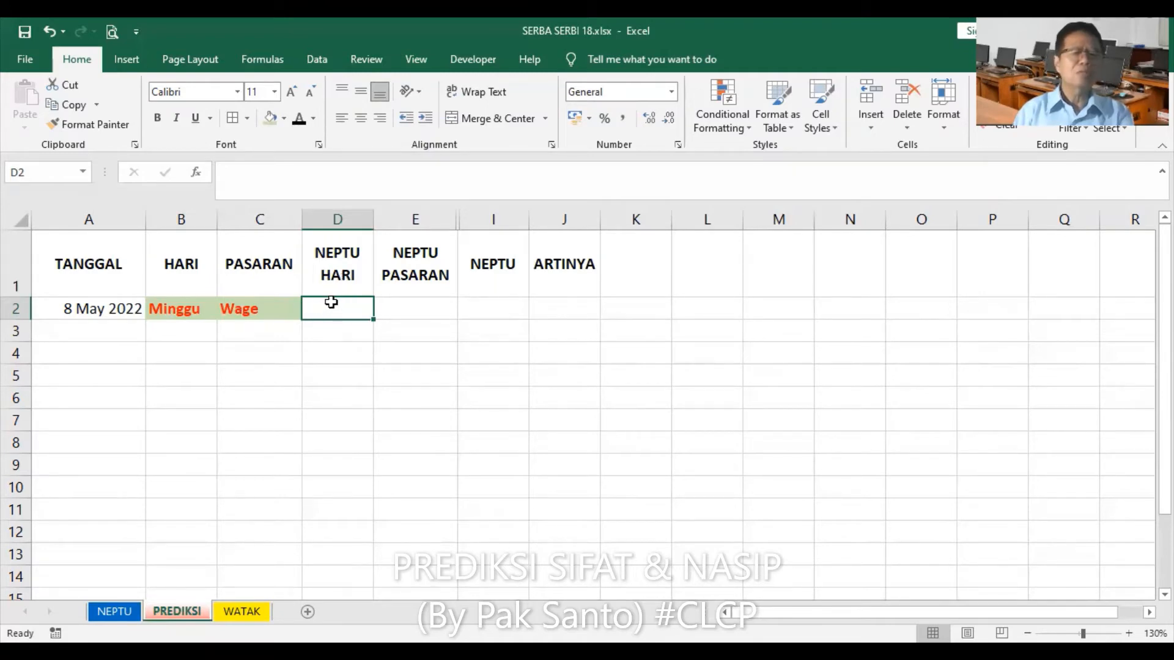
pyautogui.click(196, 172)
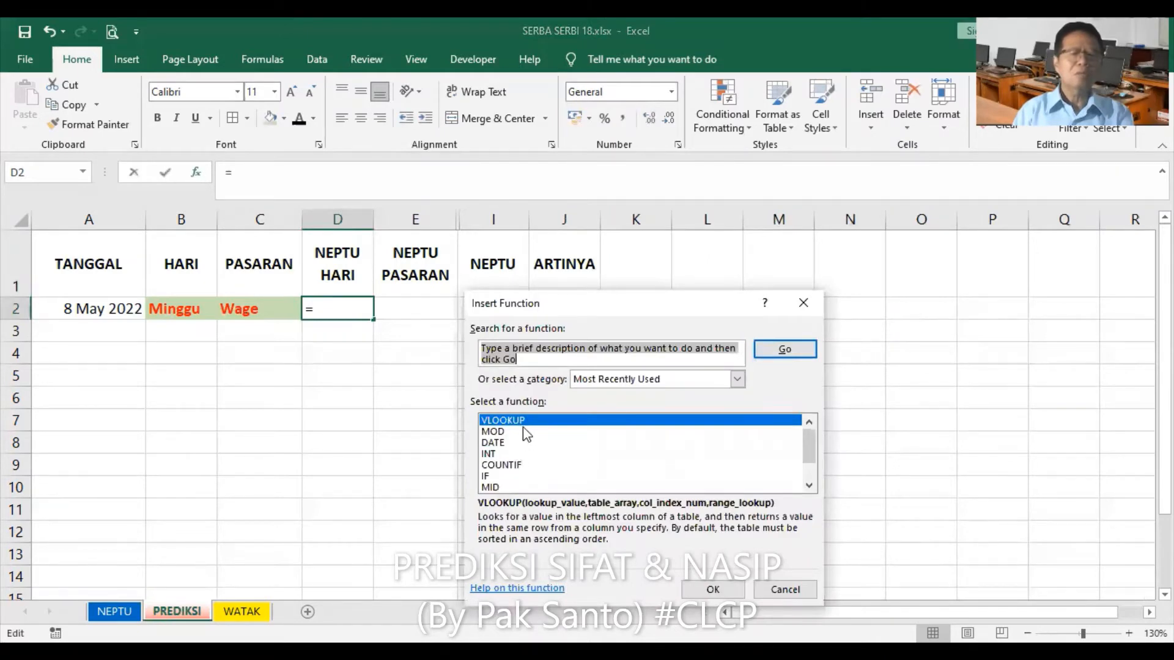
pyautogui.click(713, 591)
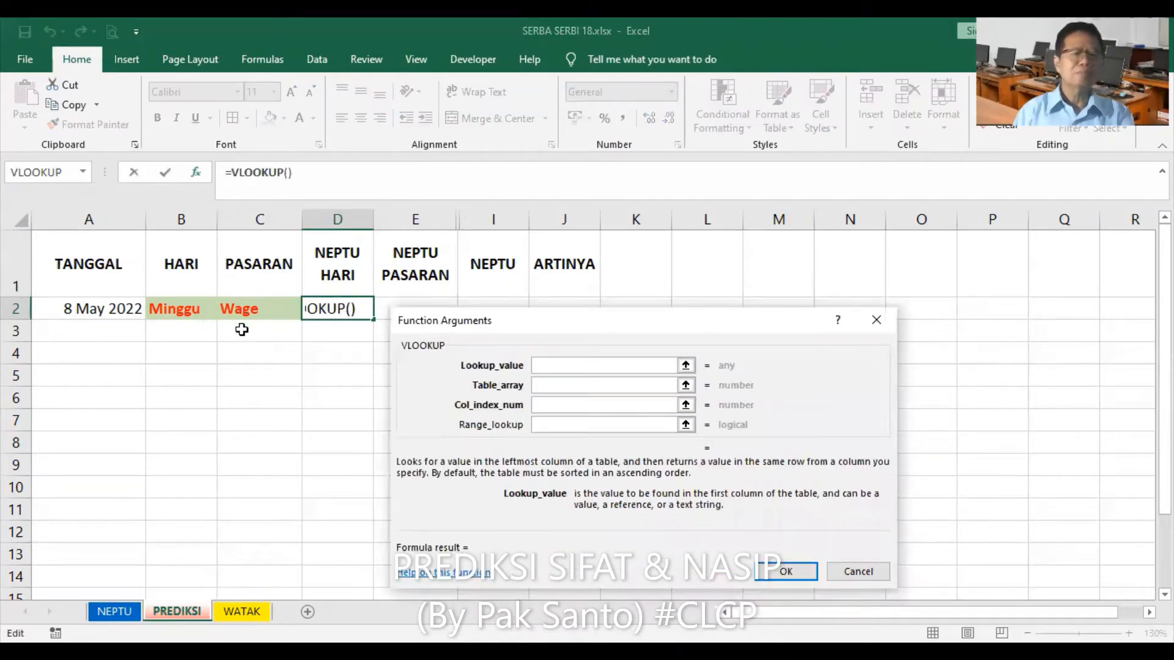
pyautogui.click(855, 573)
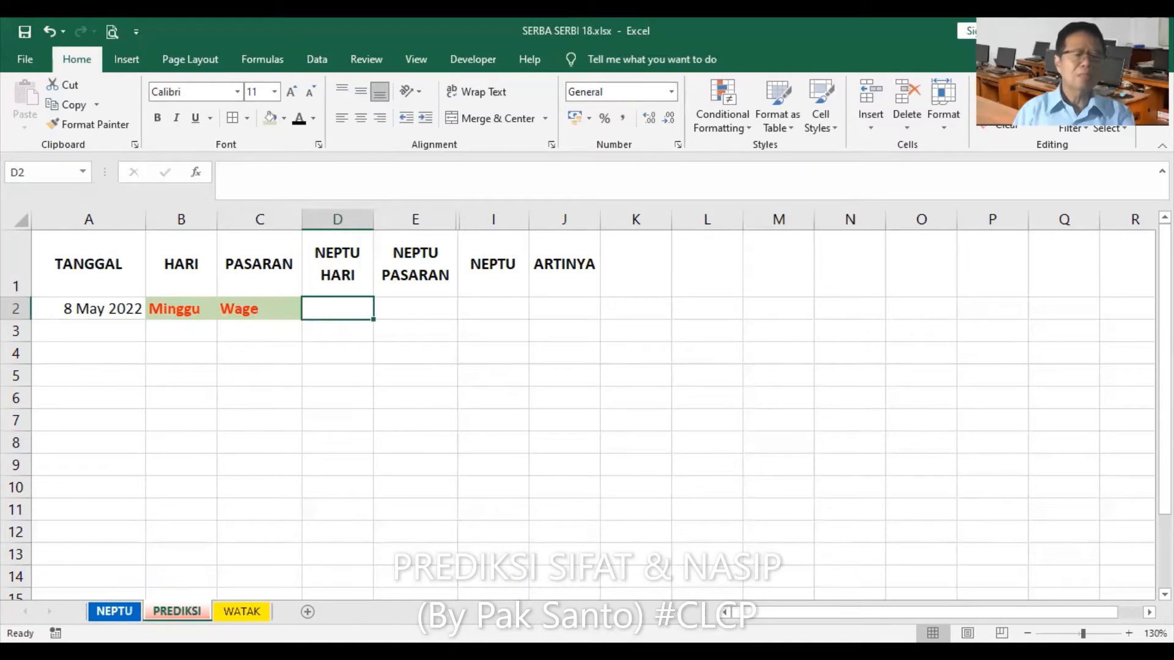
# Step: Examine the Hari and Neptu lookup range I6:J12 on the NEPTU sheet and the character descriptions on the WATAK sheet
pyautogui.click(115, 611)
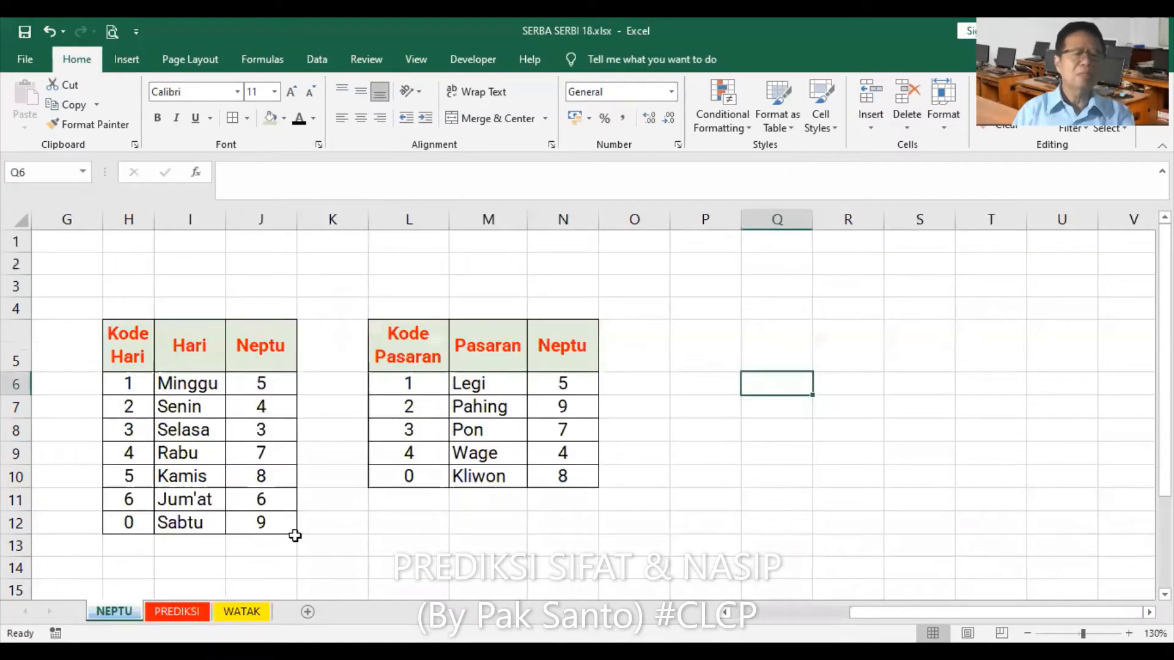
pyautogui.click(191, 385)
pyautogui.moveTo(257, 389); pyautogui.dragTo(256, 521)
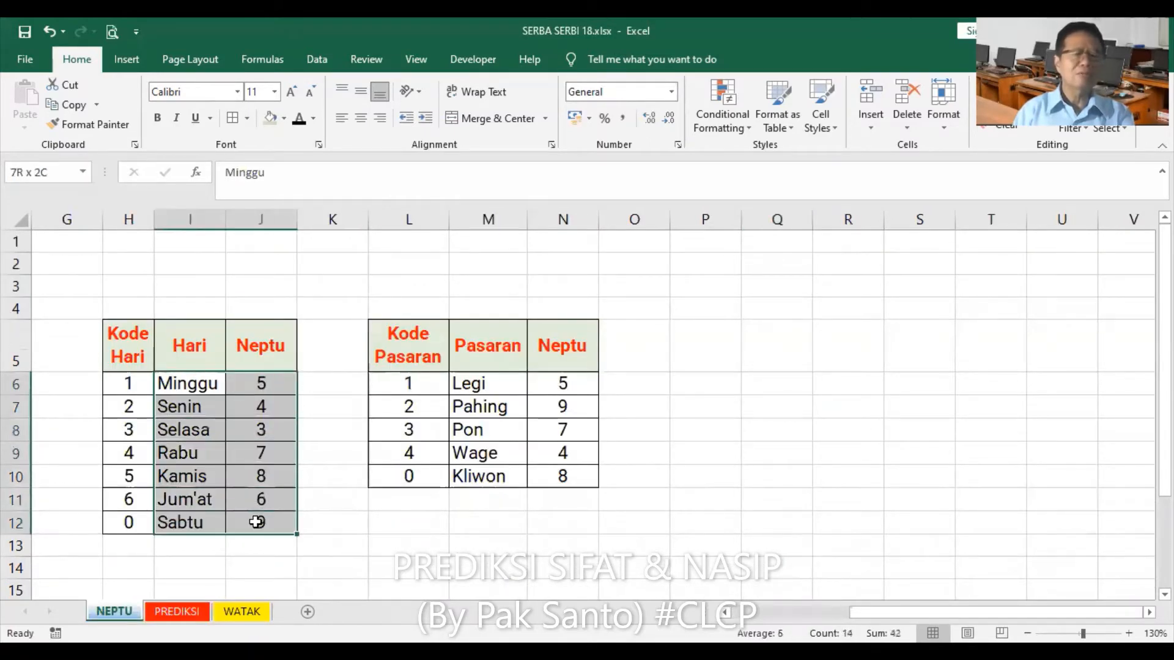
pyautogui.click(61, 172)
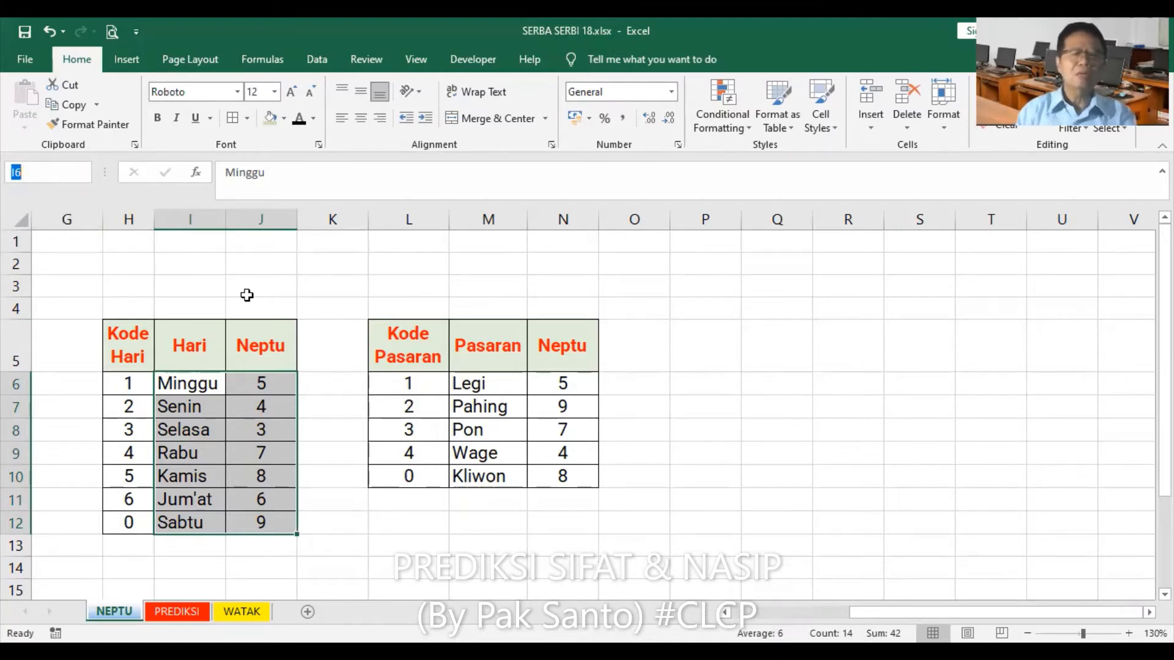
pyautogui.click(334, 392)
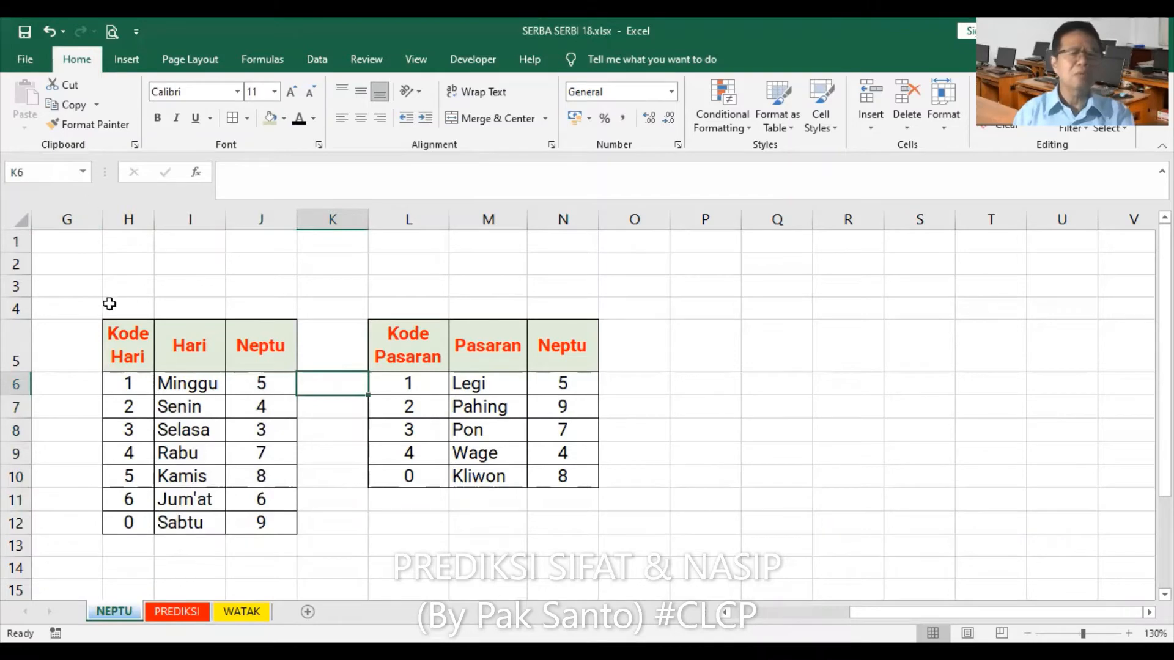
pyautogui.click(242, 612)
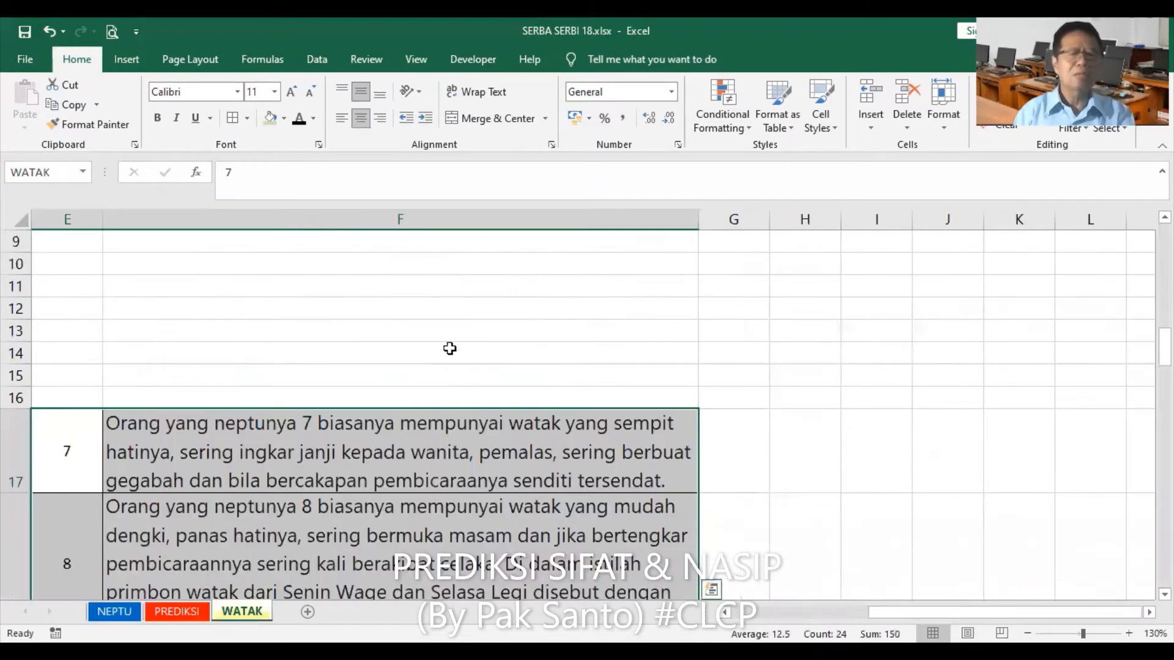
pyautogui.click(114, 612)
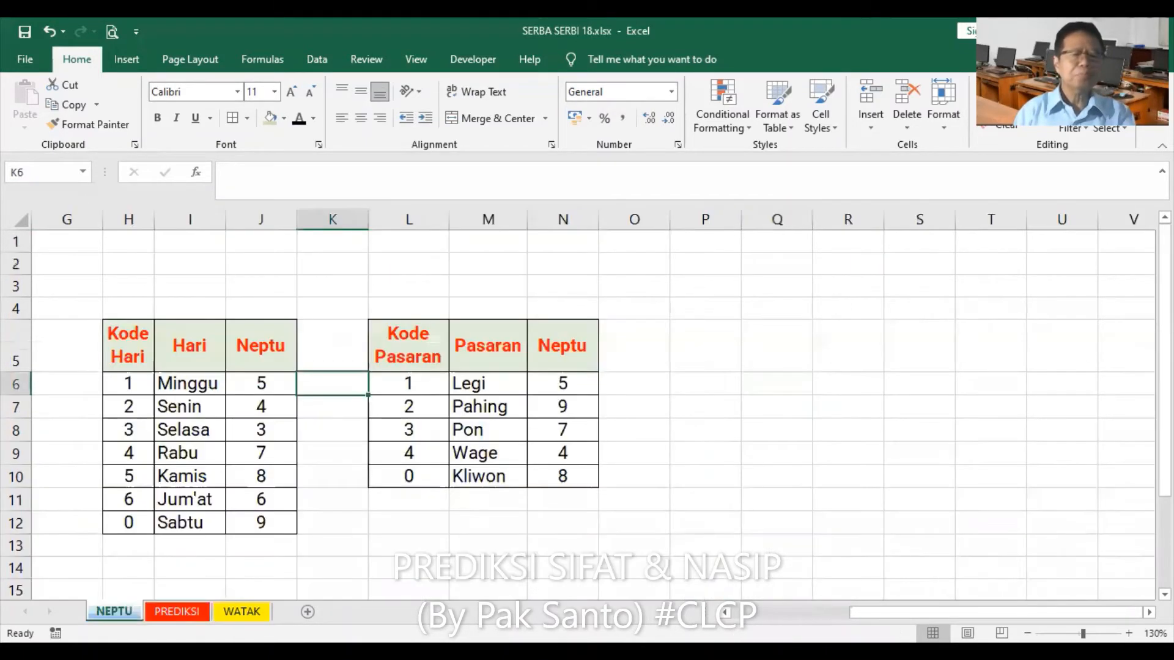
# Step: Unhide the hidden columns F to H between NEPTU PASARAN and NEPTU on the PREDIKSI sheet
pyautogui.click(177, 612)
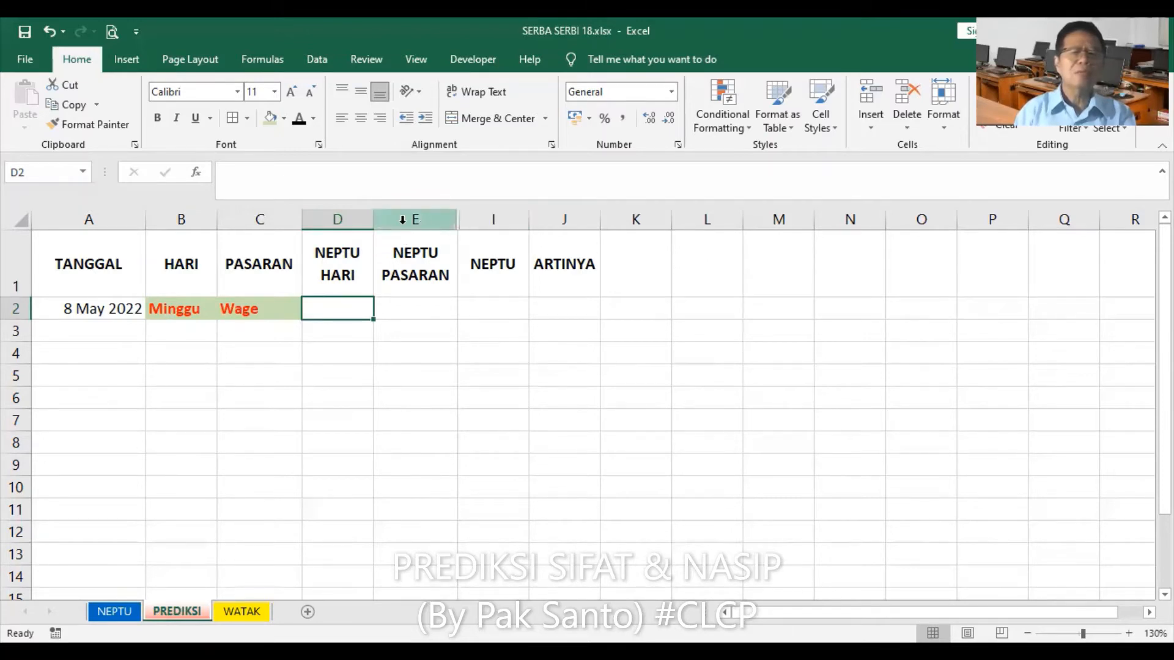
pyautogui.moveTo(403, 219); pyautogui.dragTo(532, 220)
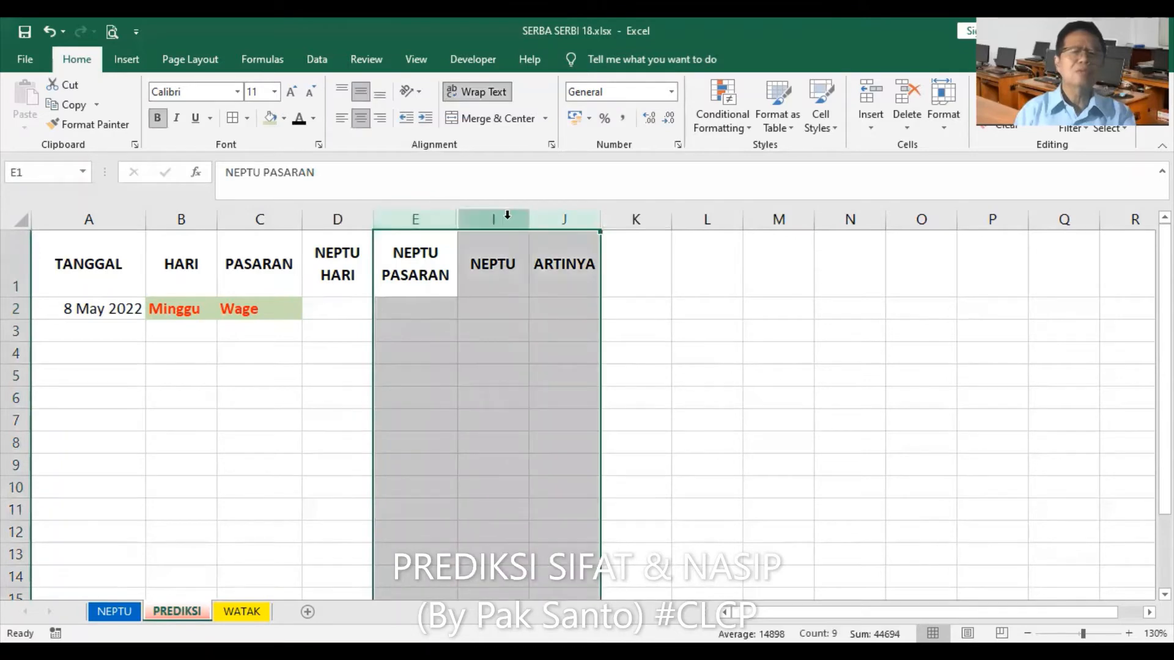
pyautogui.rightClick(533, 257)
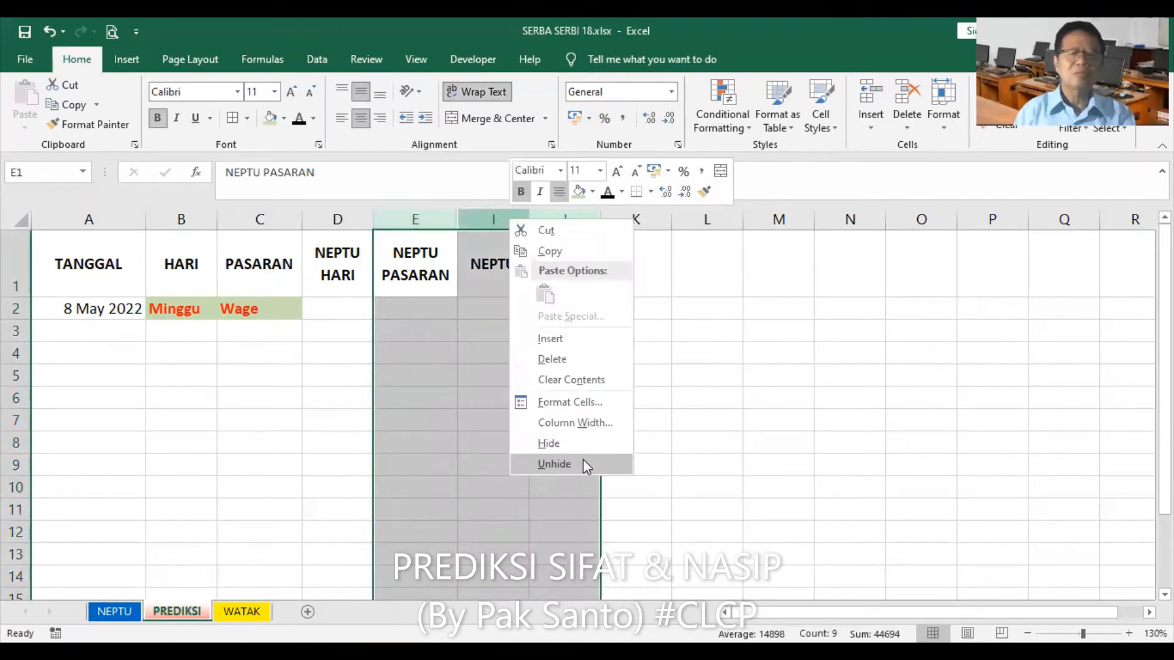
pyautogui.click(583, 463)
pyautogui.click(611, 370)
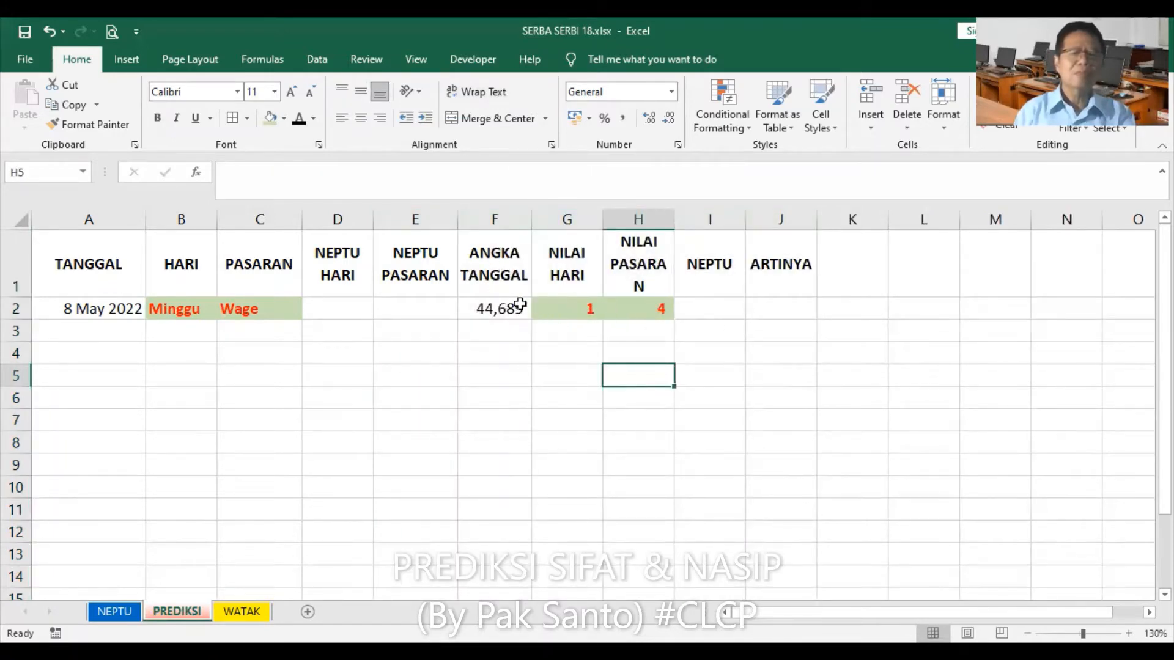
# Step: Enter =VLOOKUP(G2,HARI,3,0) in D2 under NEPTU HARI and check it against Minggu's neptu on the NEPTU sheet
pyautogui.click(341, 304)
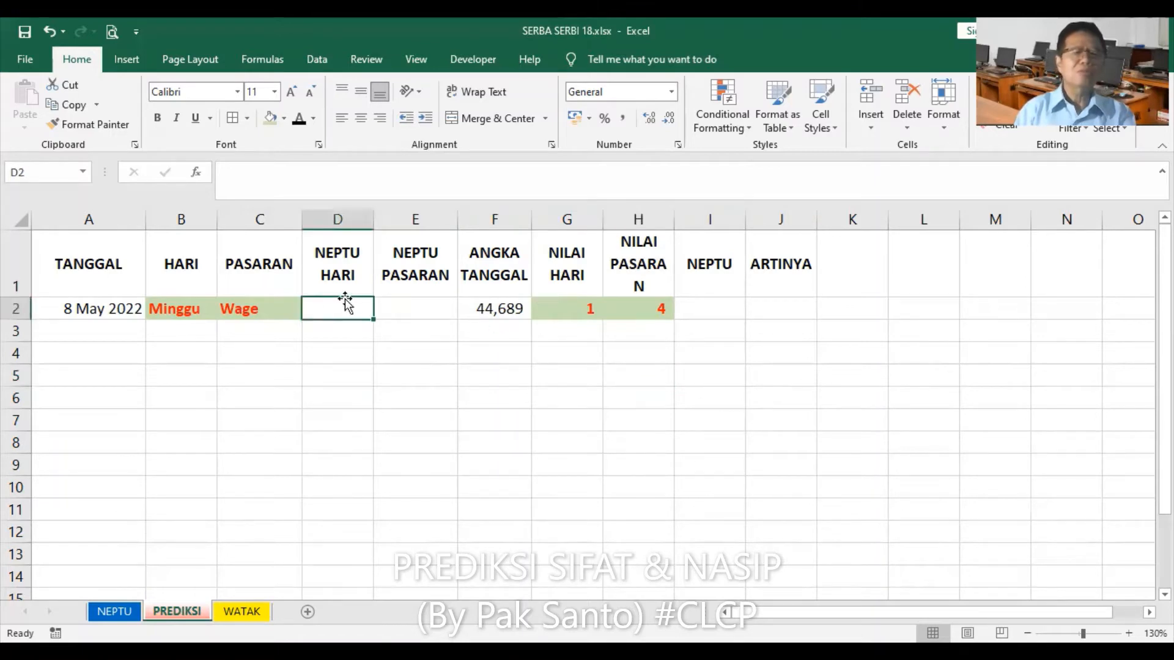
pyautogui.click(195, 173)
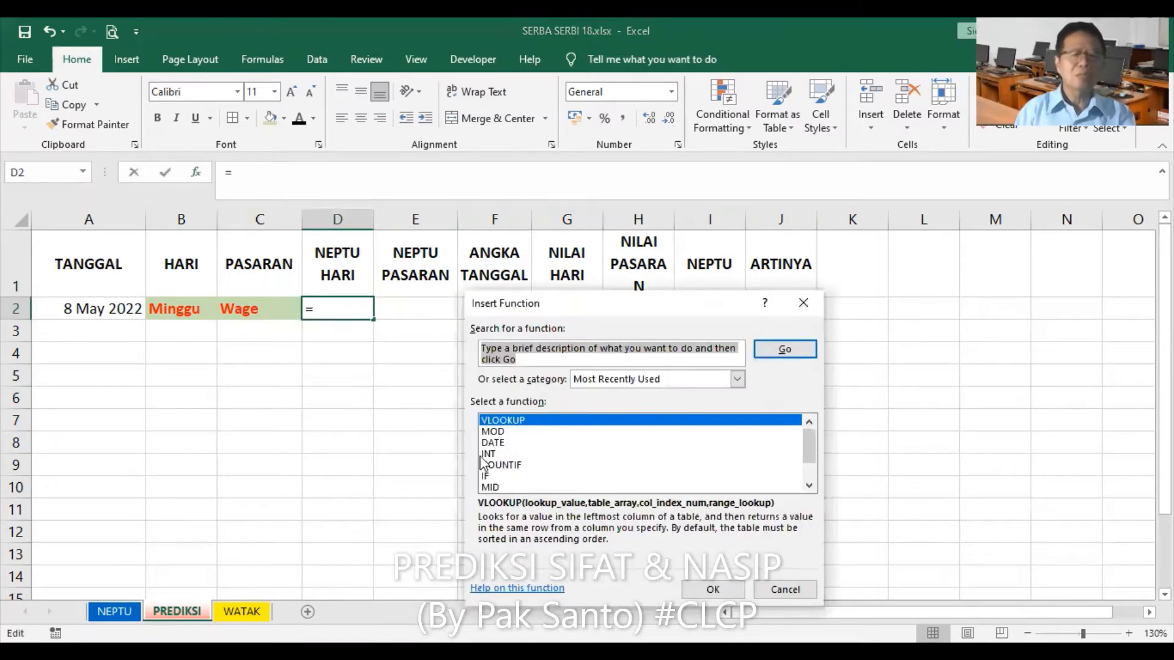
pyautogui.click(713, 590)
pyautogui.moveTo(659, 332); pyautogui.dragTo(655, 398)
pyautogui.click(578, 310)
pyautogui.click(578, 453)
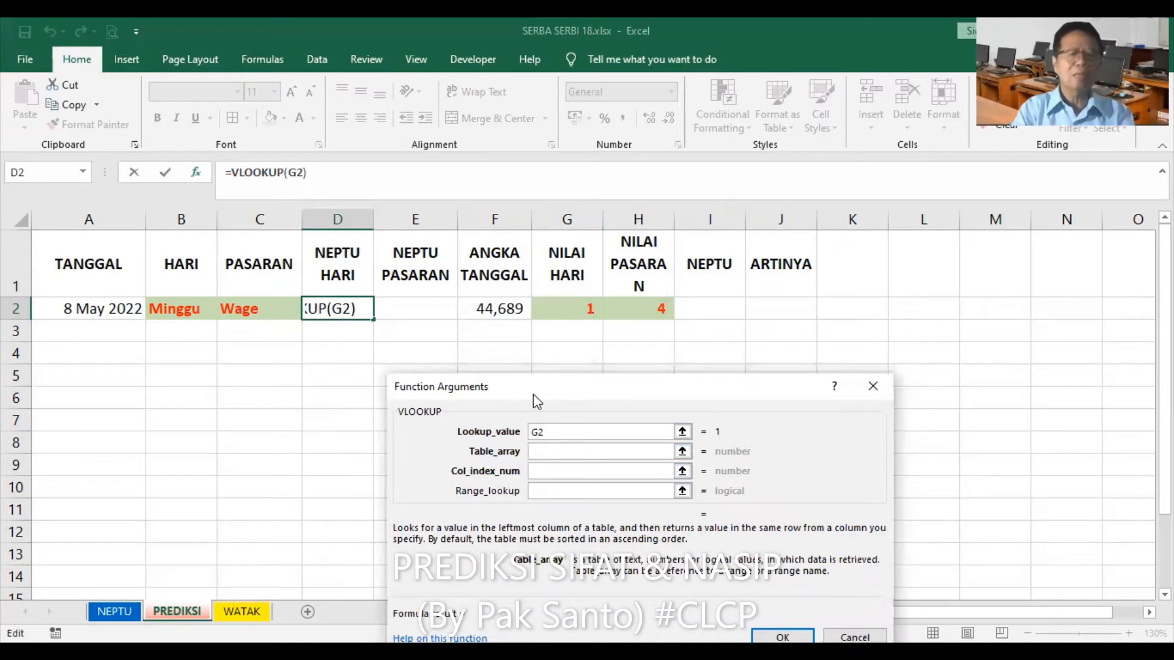
pyautogui.write('HARI')
pyautogui.press('Tab')
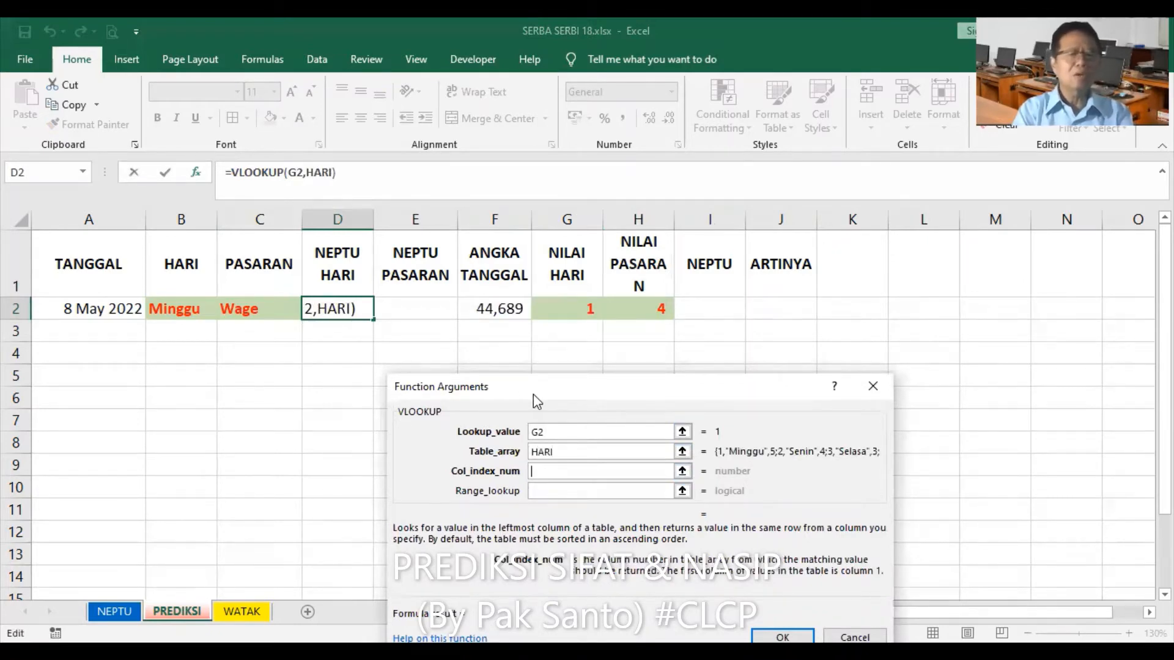
pyautogui.write('3')
pyautogui.press('Tab')
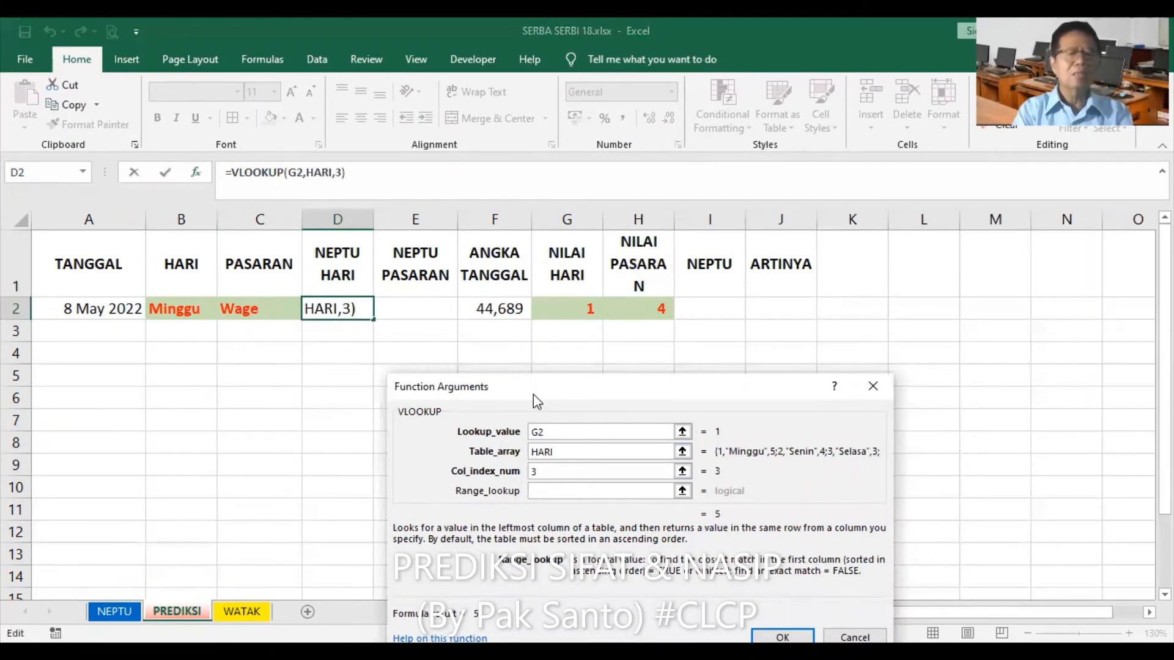
pyautogui.write('0')
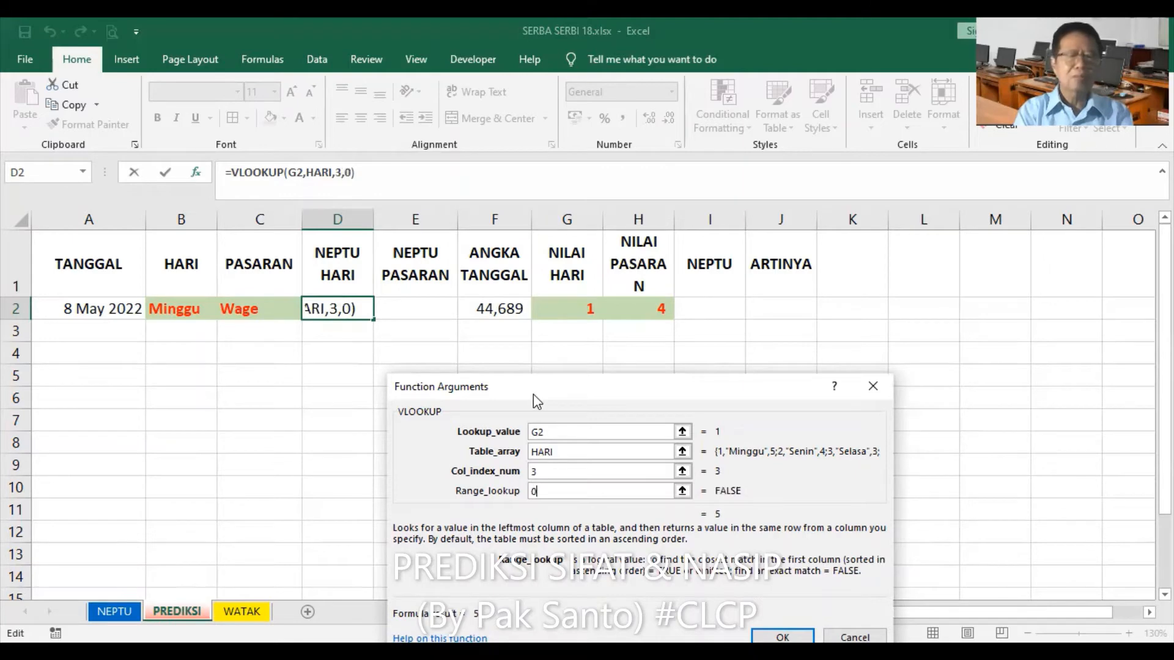
pyautogui.press('Return')
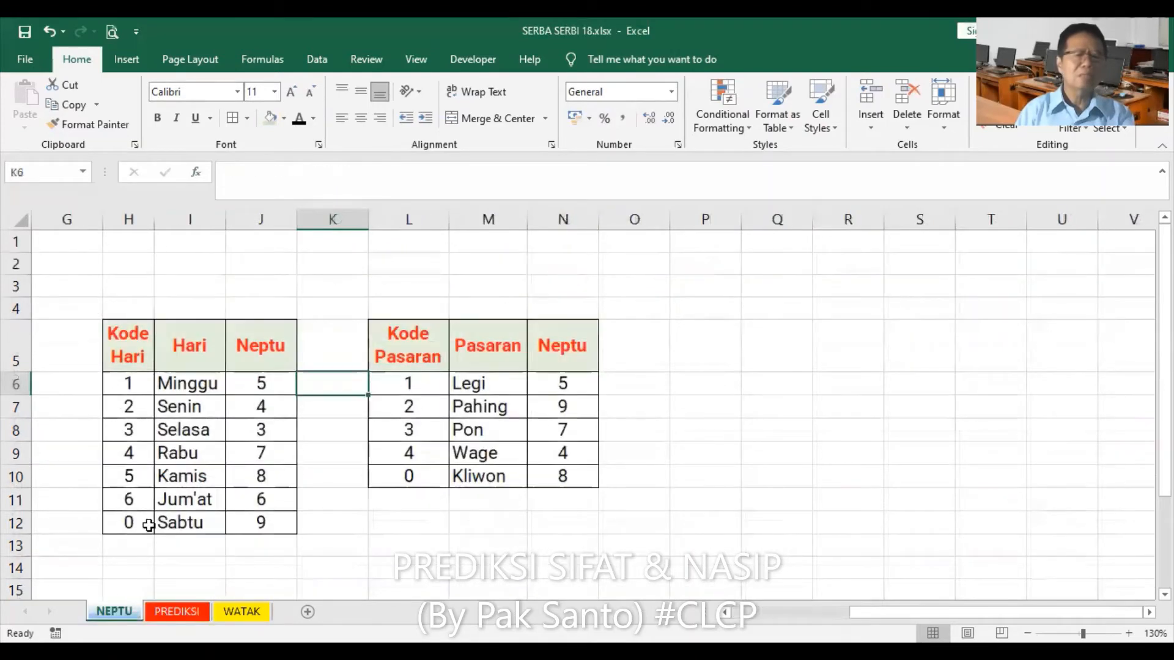
pyautogui.click(255, 384)
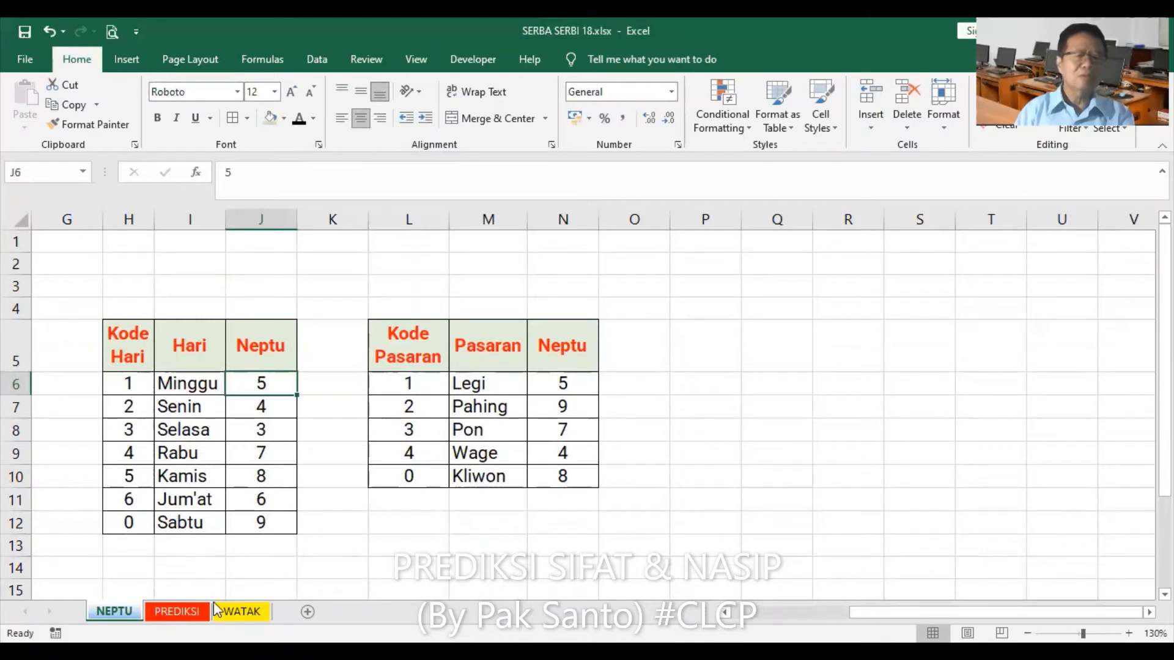
pyautogui.click(177, 612)
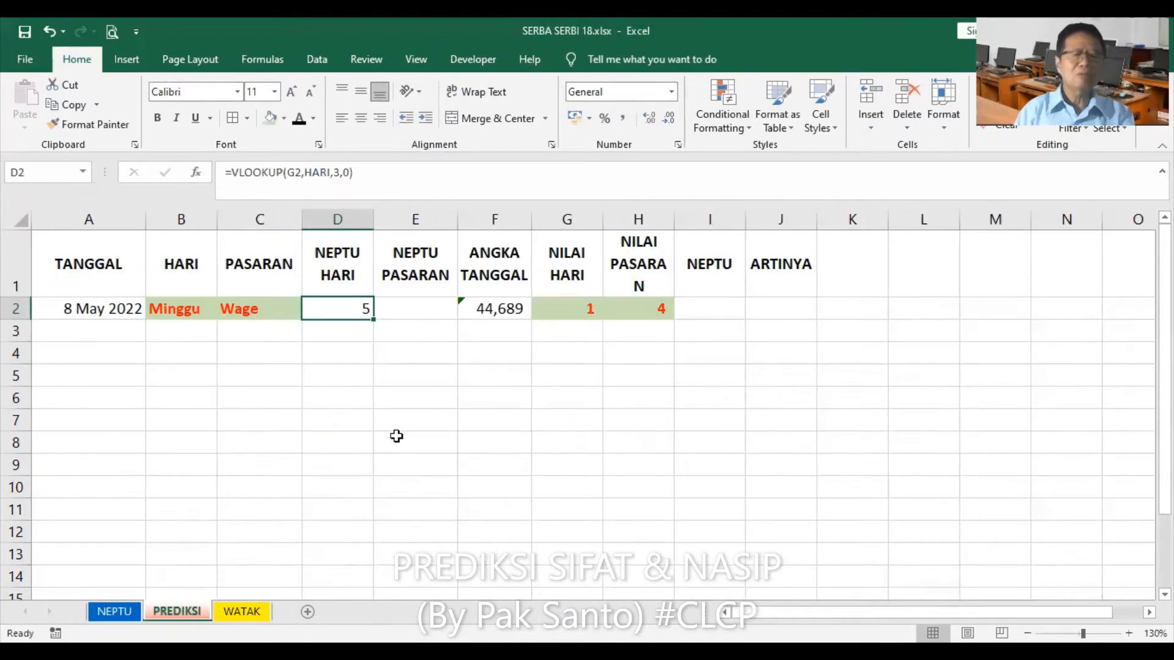
# Step: Enter =VLOOKUP(H2,PASARAN,3,0) in E2 under NEPTU PASARAN
pyautogui.click(422, 307)
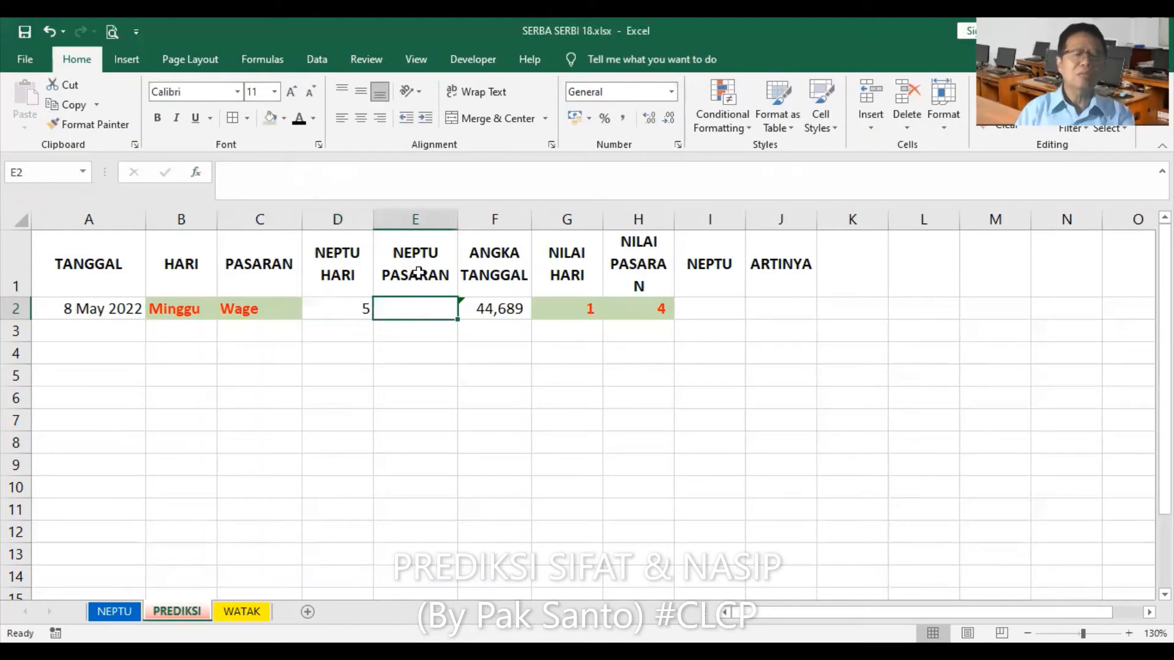
pyautogui.click(196, 173)
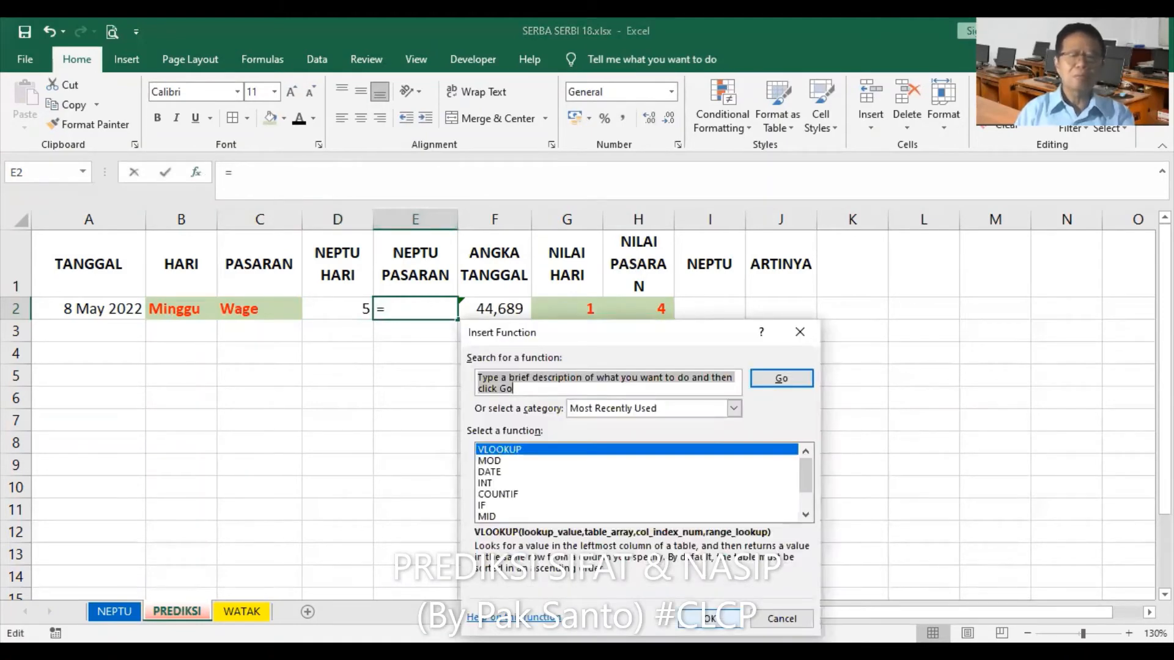
pyautogui.click(709, 618)
pyautogui.doubleClick(590, 458)
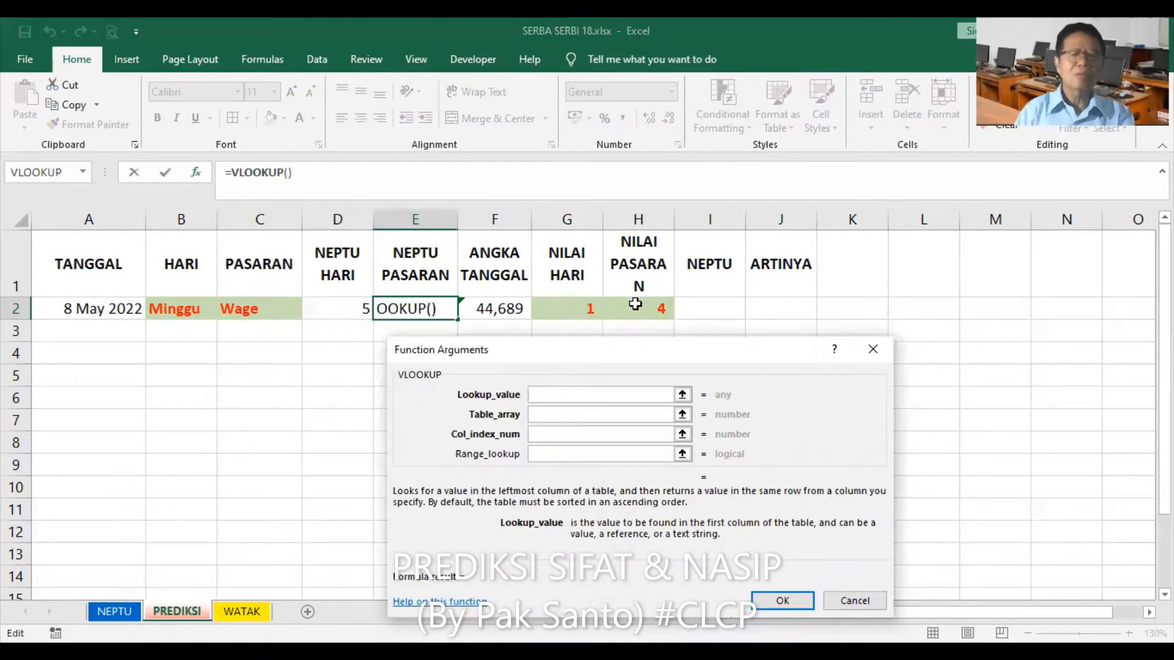
pyautogui.click(654, 308)
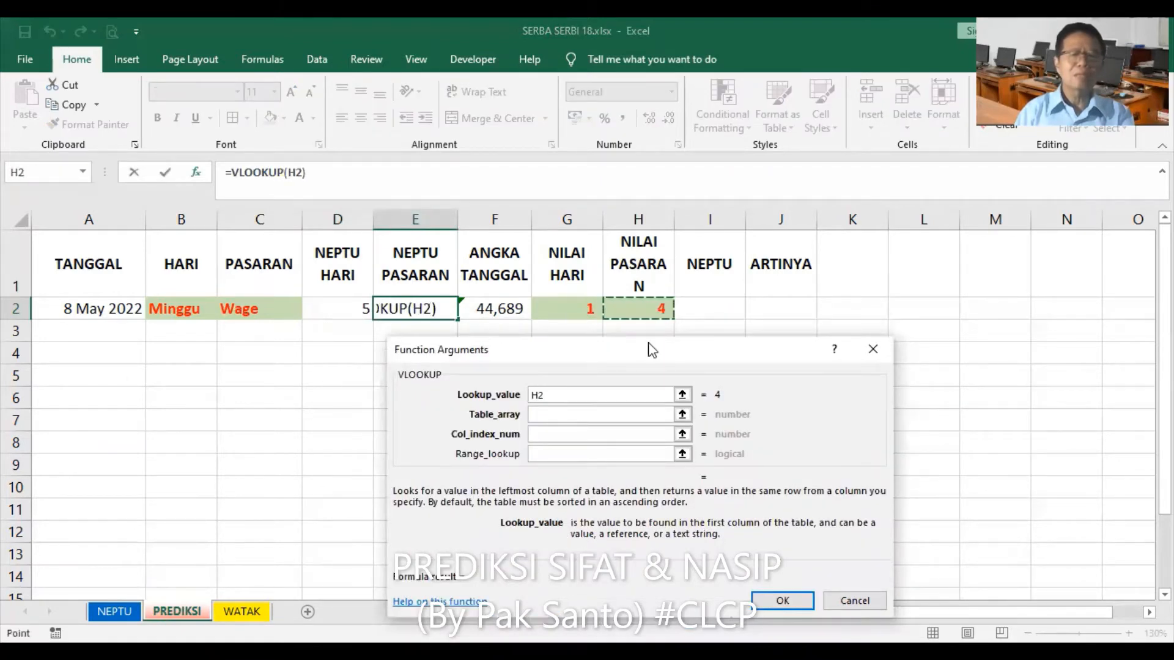
pyautogui.click(578, 415)
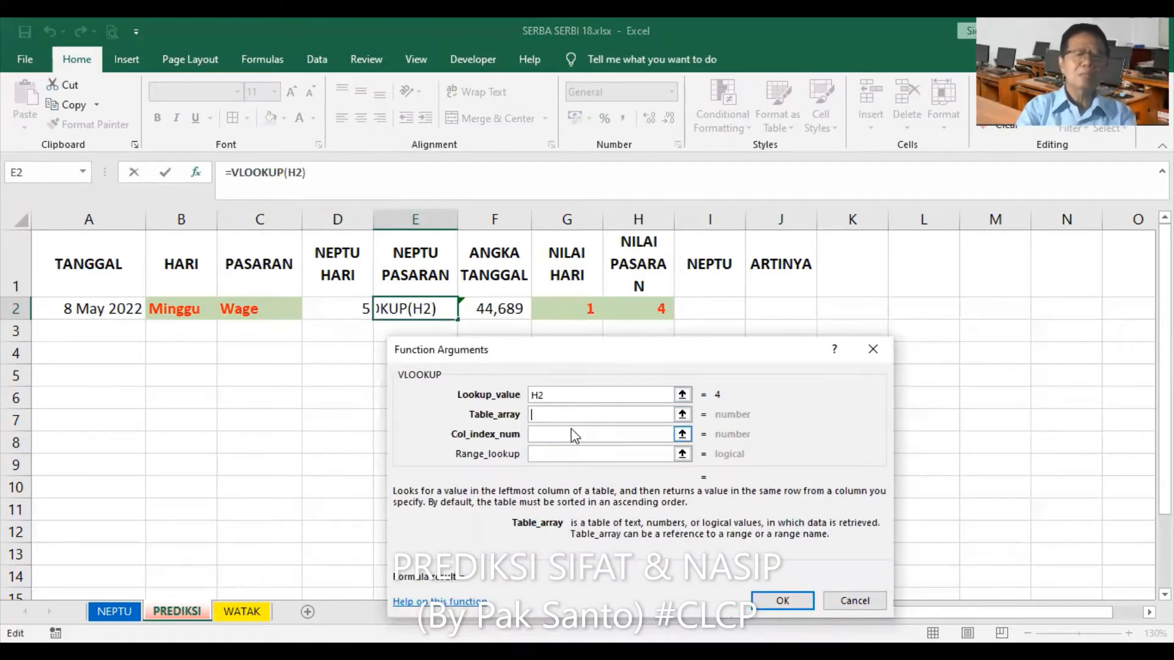
pyautogui.write('PAR')
pyautogui.press('BackSpace')
pyautogui.write('SARAN')
pyautogui.press('Tab')
pyautogui.write('3')
pyautogui.press('Tab')
pyautogui.write('0')
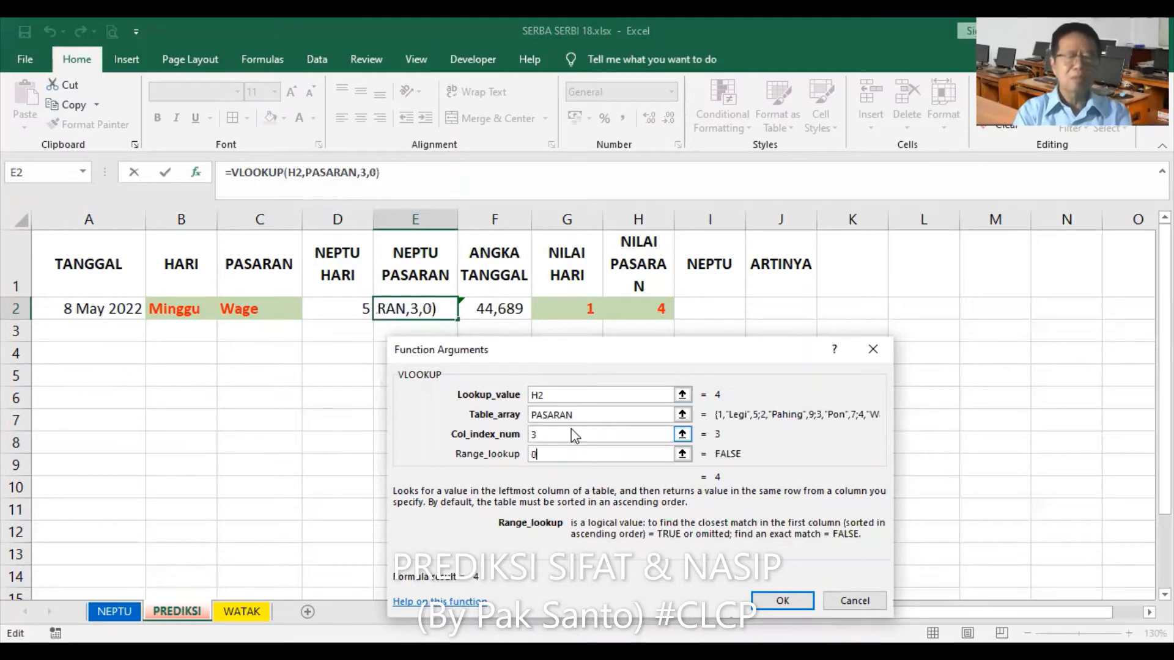
pyautogui.press('Return')
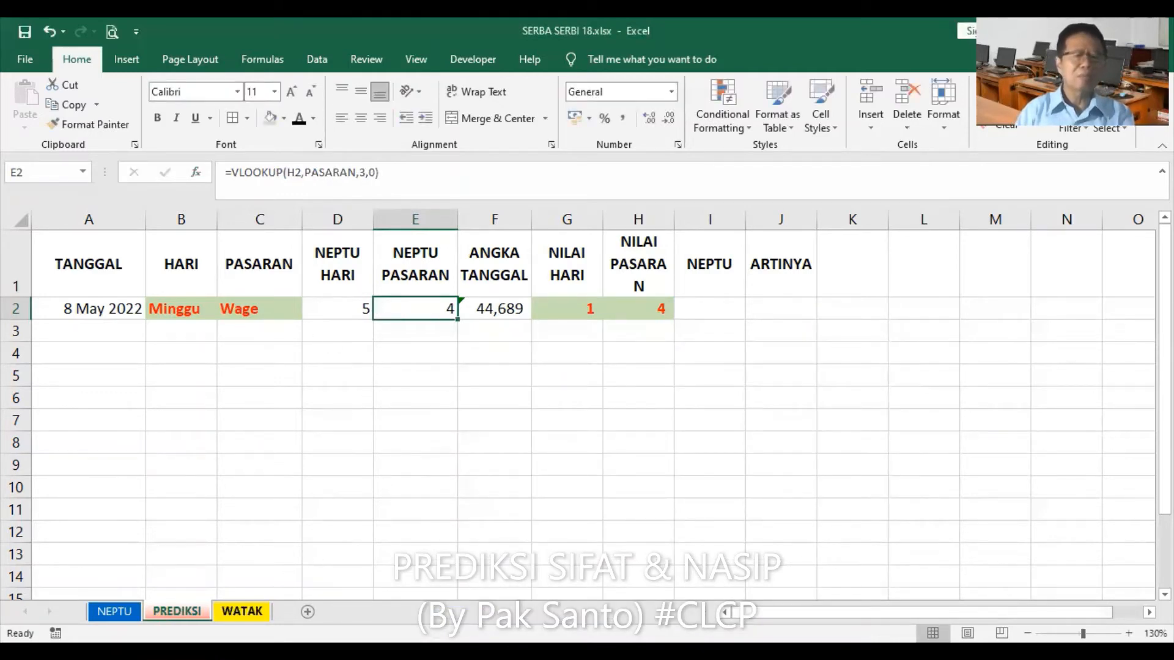
# Step: Examine the neptu values for Wage, Jum'at and Legi in the lookup tables on the NEPTU sheet
pyautogui.click(114, 611)
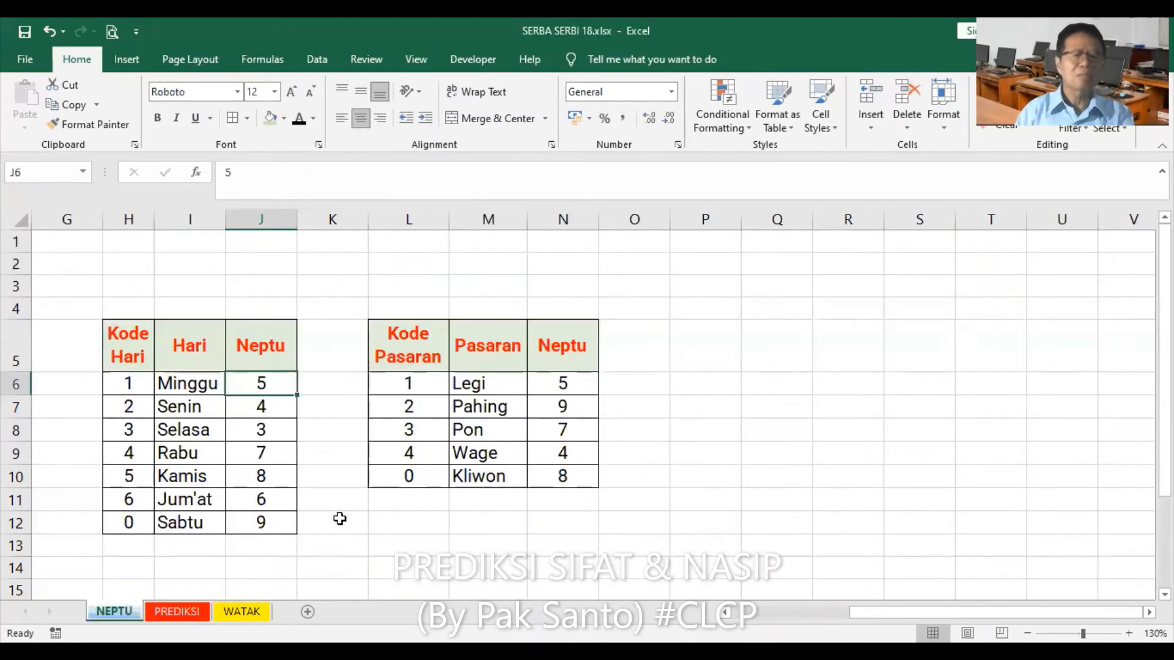
pyautogui.click(565, 454)
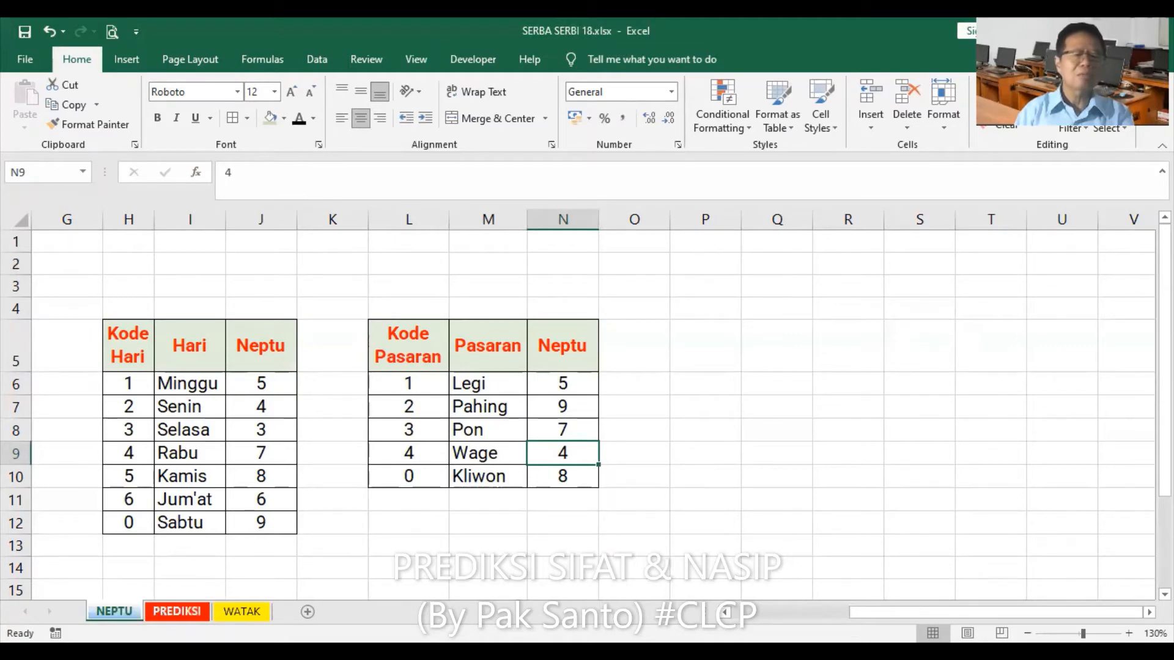
pyautogui.hotkey('ctrl', 'pagedown')
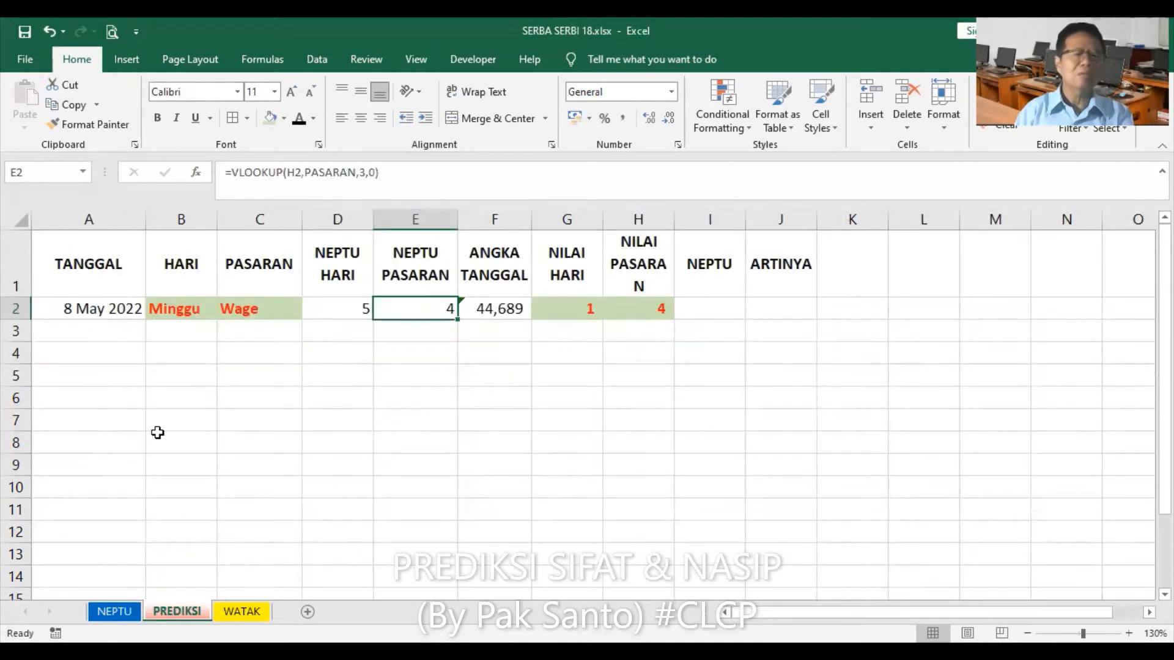
pyautogui.click(114, 313)
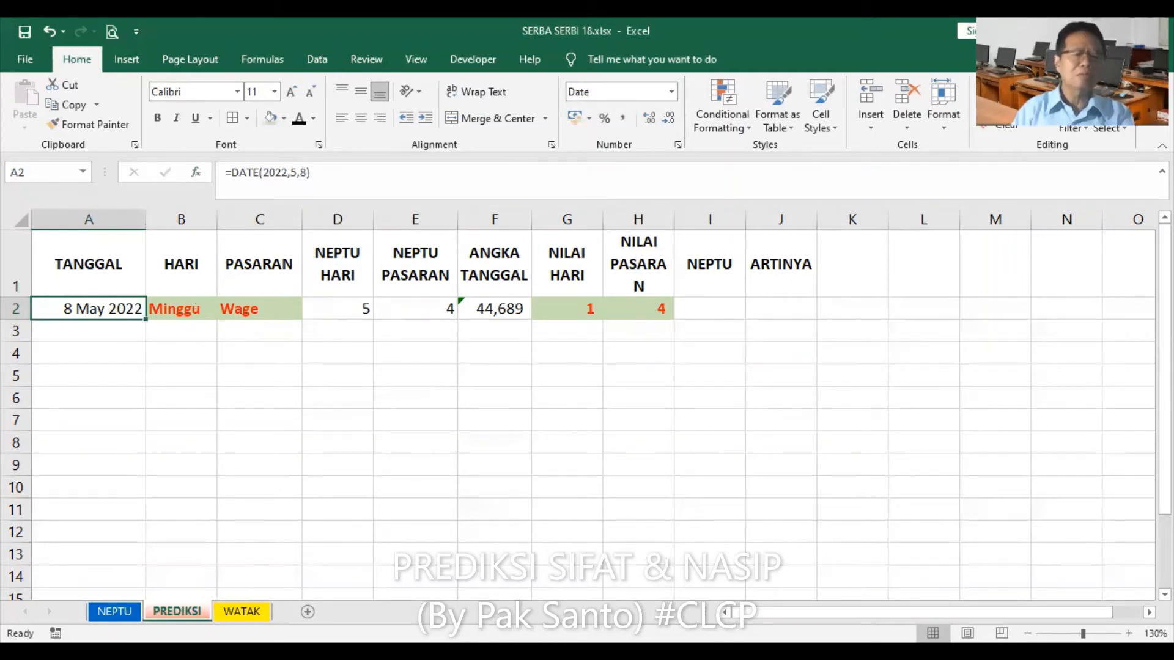
pyautogui.click(114, 611)
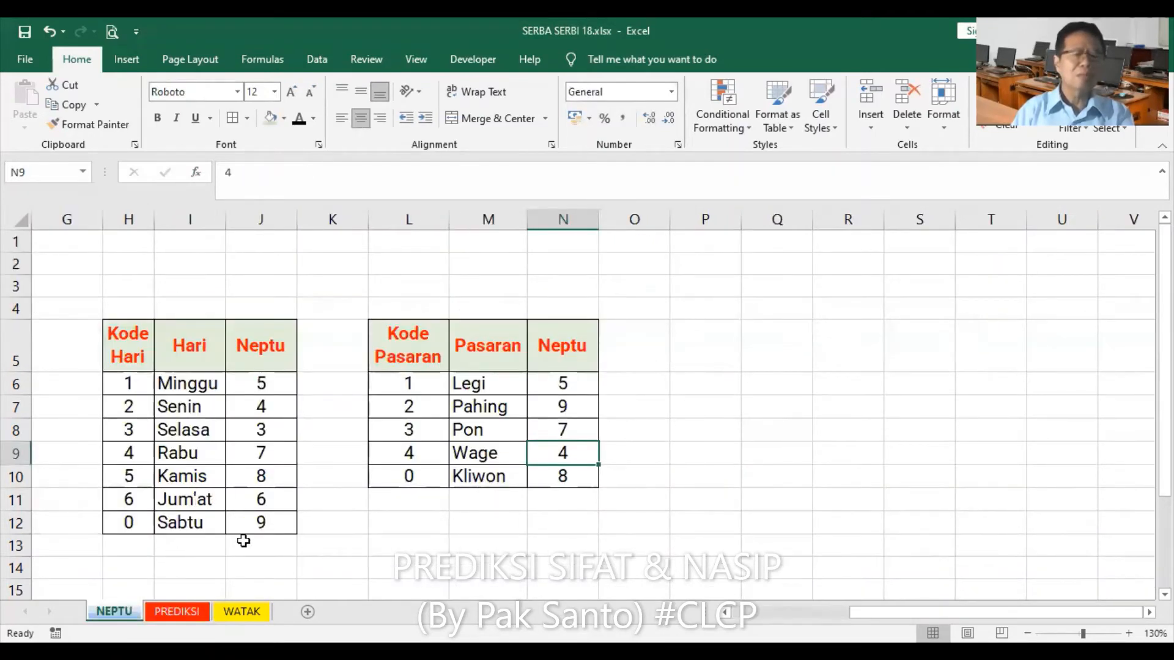
pyautogui.click(251, 501)
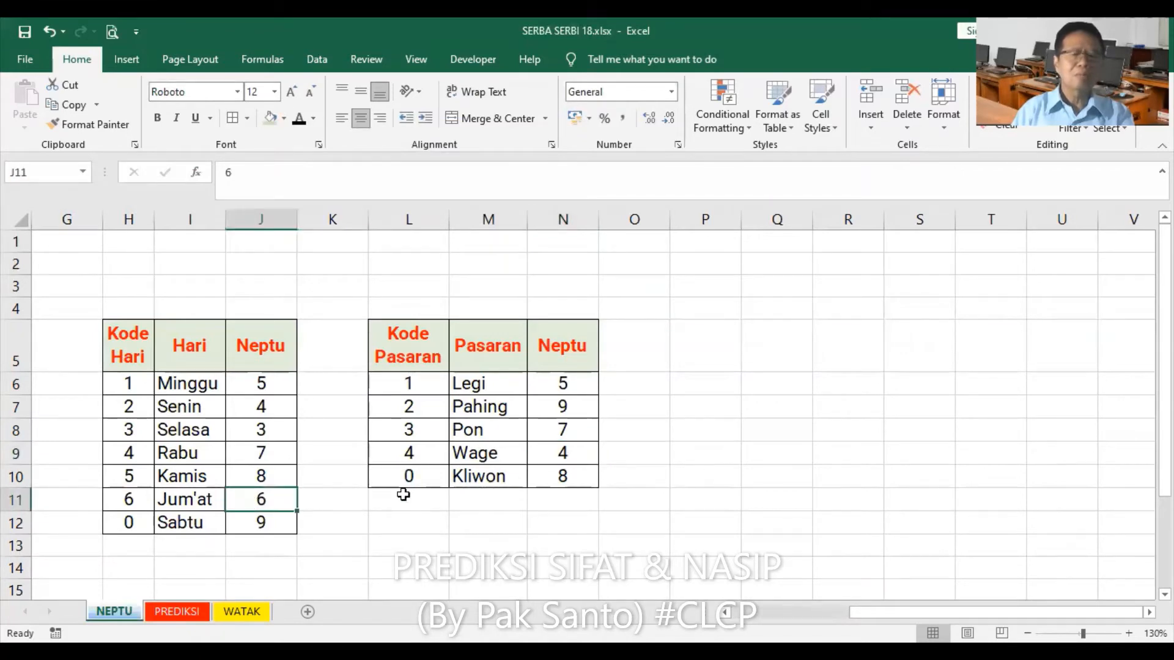
pyautogui.click(561, 388)
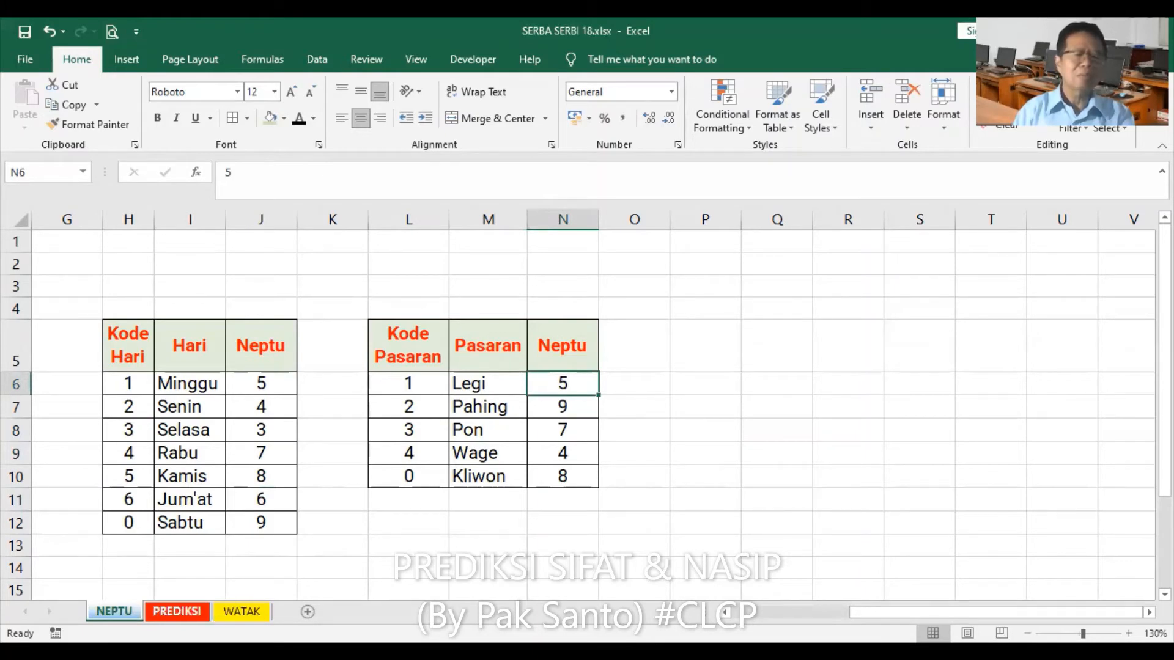
# Step: Change the date in A2 of the PREDIKSI sheet to =DATE(1945,8,17) and check the neptu cells D2 and E2
pyautogui.click(177, 612)
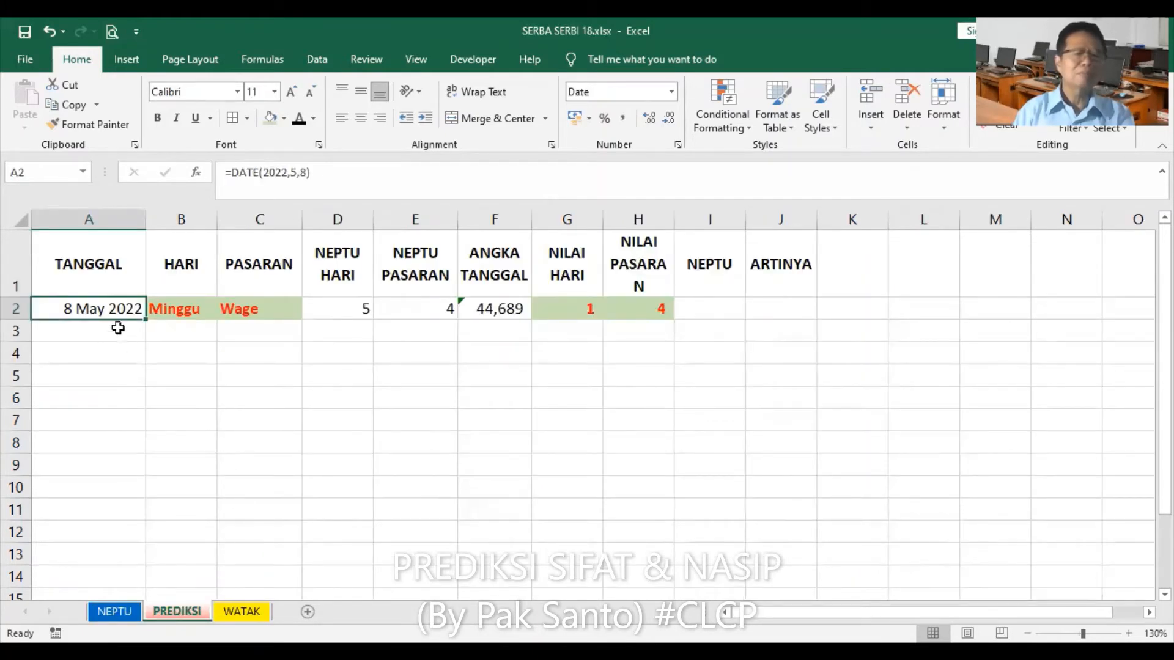
pyautogui.click(196, 172)
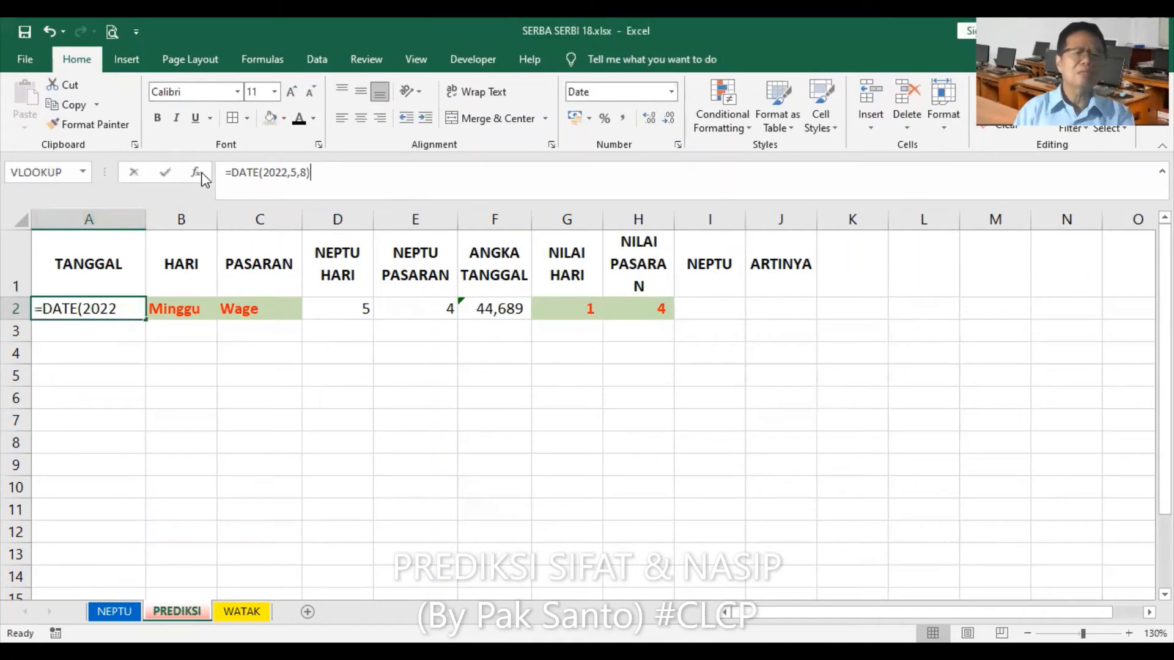
pyautogui.write('1945')
pyautogui.press('Tab')
pyautogui.write('8')
pyautogui.press('Tab')
pyautogui.write('17')
pyautogui.press('Return')
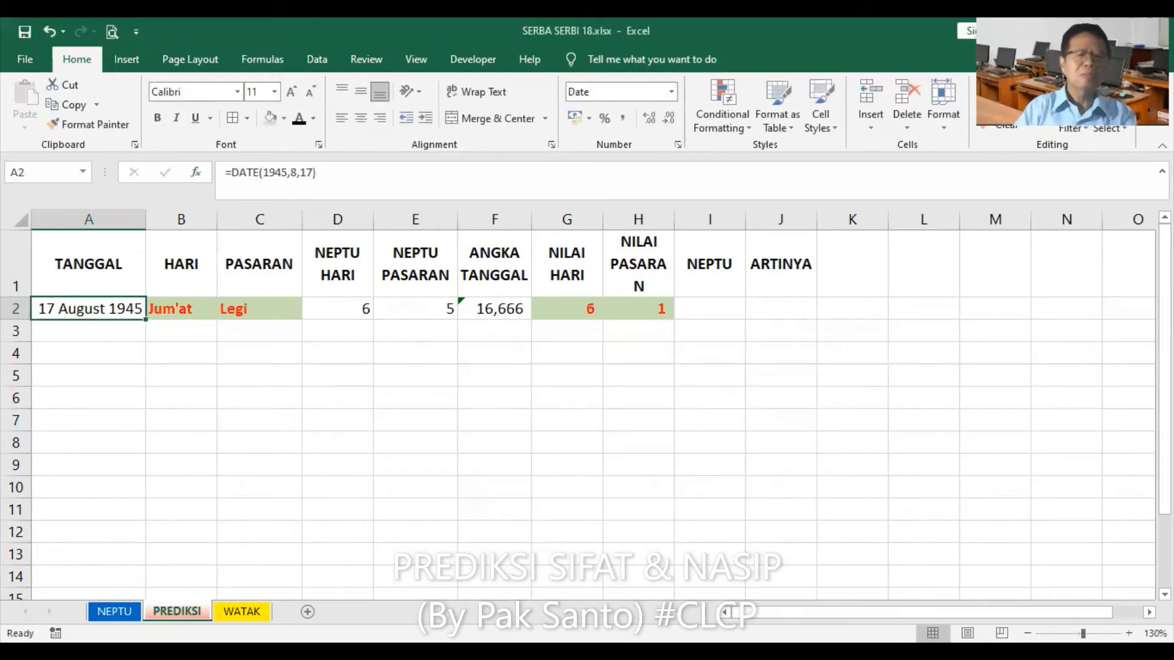
pyautogui.click(367, 309)
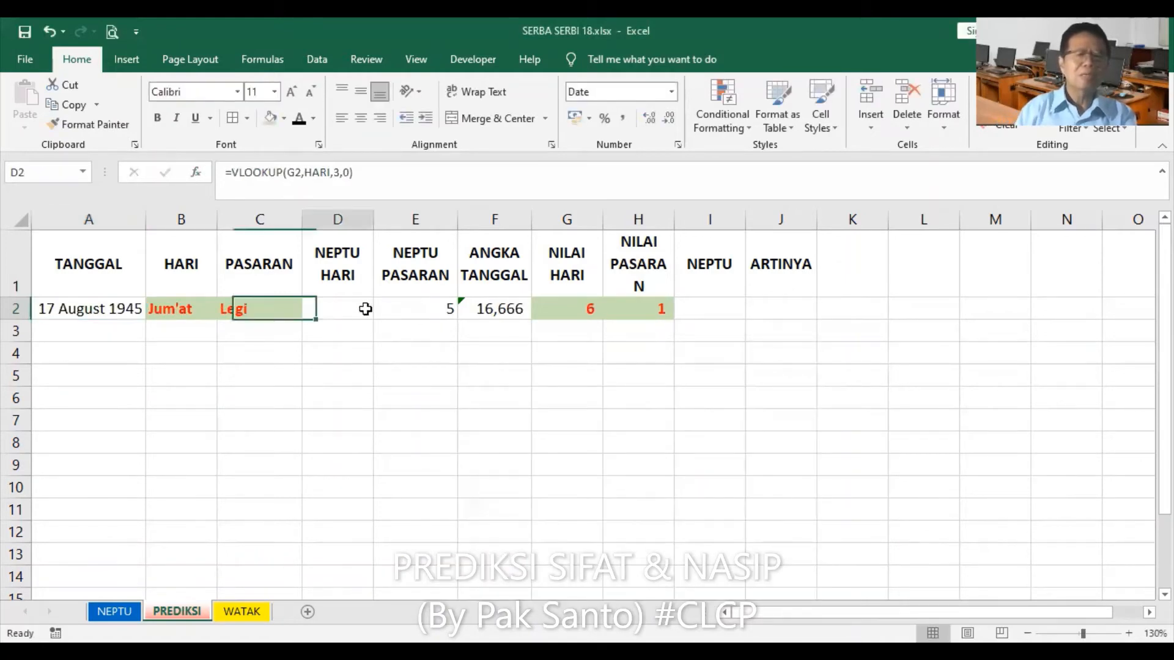
pyautogui.click(426, 306)
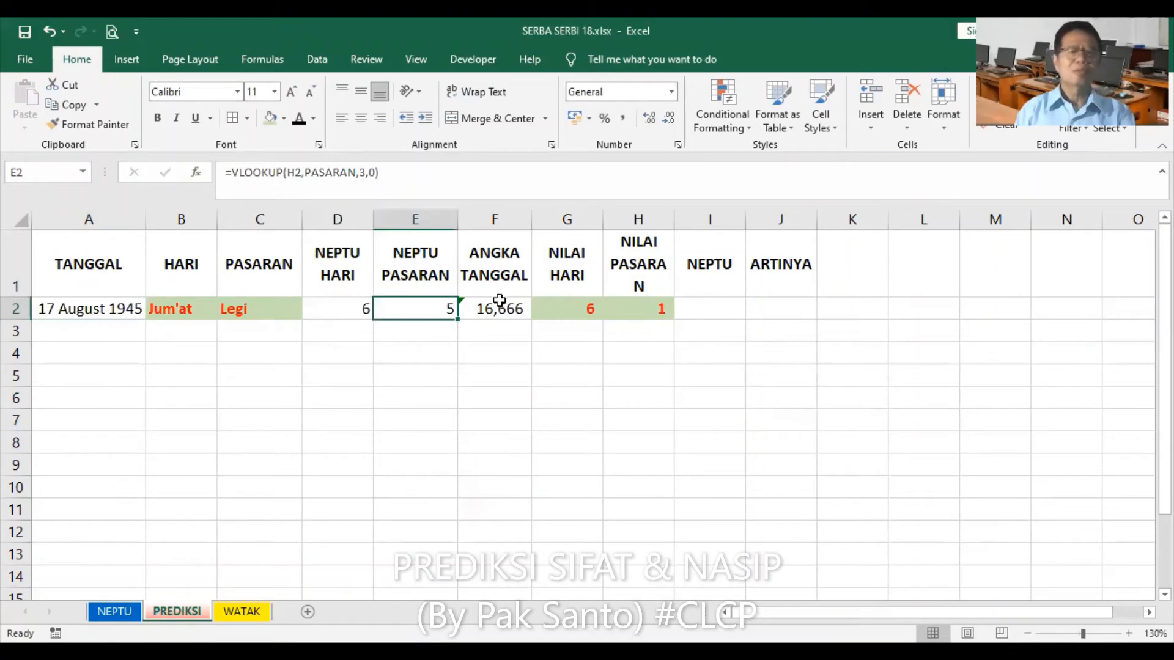
# Step: Hide the helper columns F to H, from ANGKA TANGGAL to NILAI PASARAN, and select cell I2 under NEPTU
pyautogui.click(498, 222)
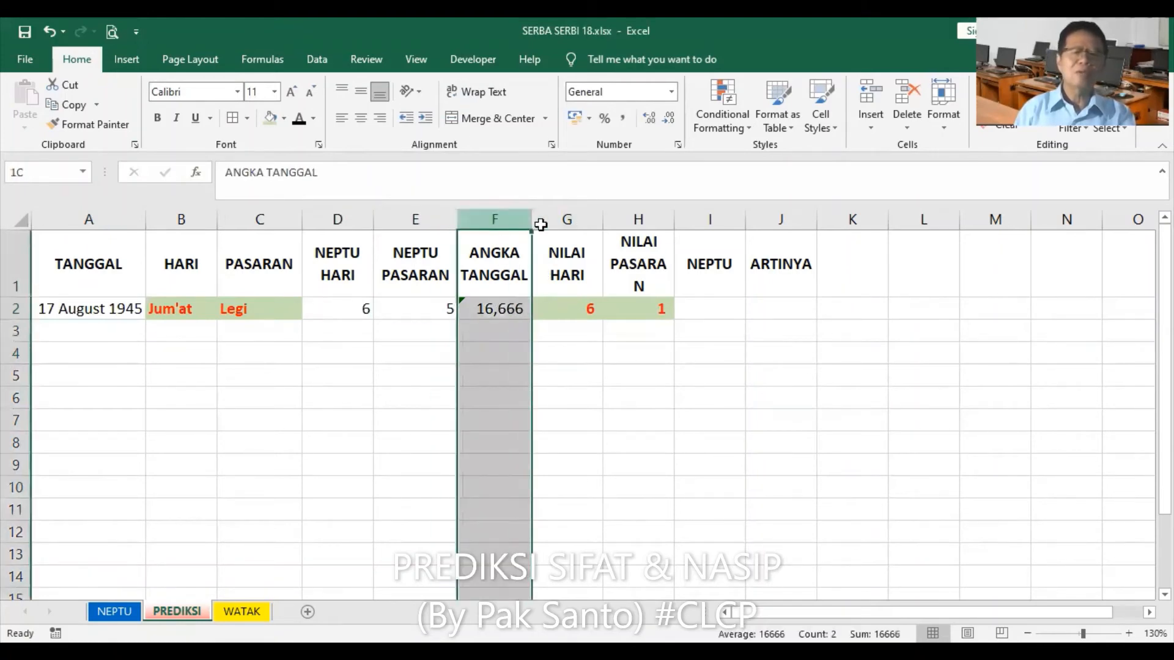
pyautogui.keyDown('shift'); pyautogui.click(631, 225); pyautogui.keyUp('shift')
pyautogui.rightClick(632, 225)
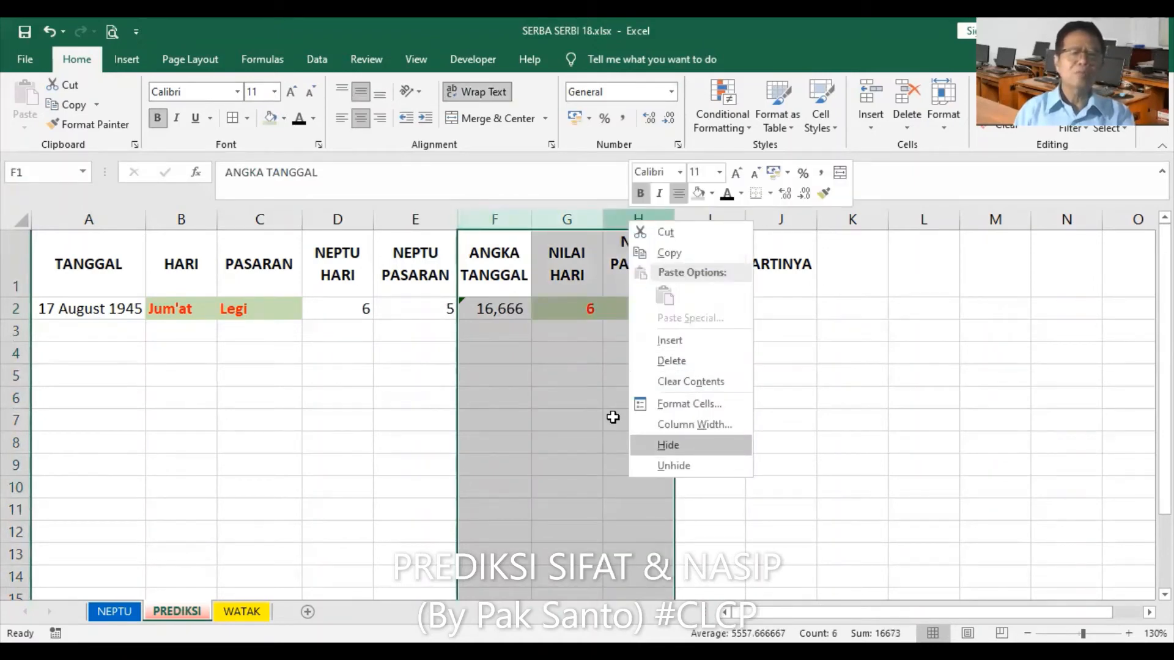
pyautogui.click(698, 443)
pyautogui.click(493, 309)
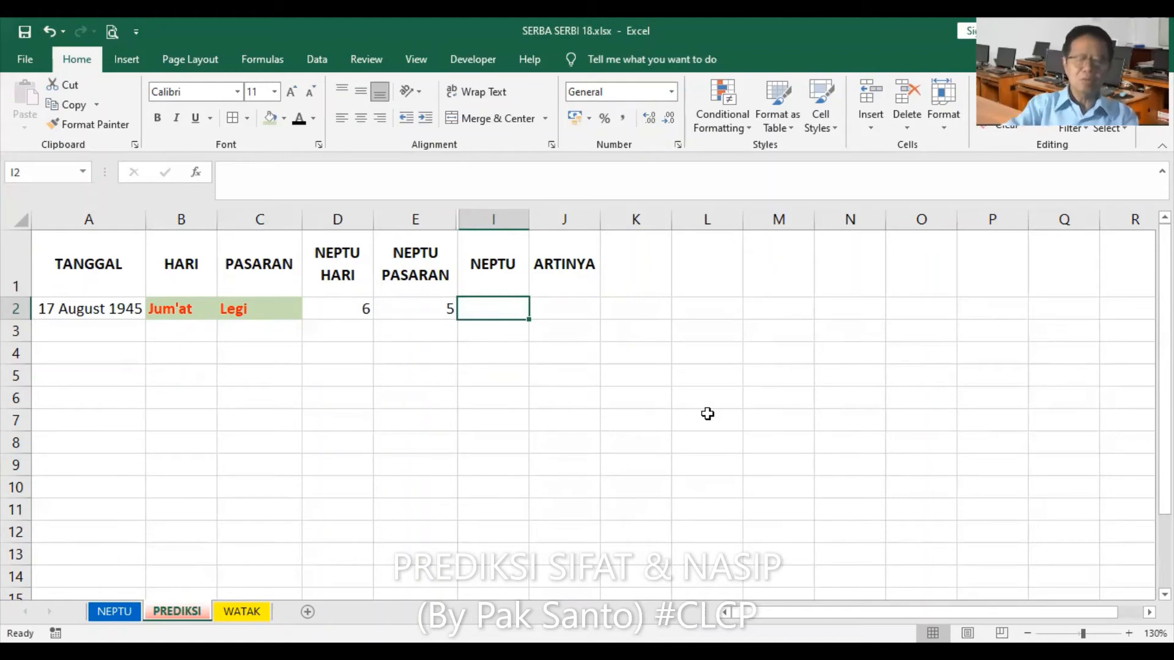
# Step: Enter =D2+E2 in I2 under NEPTU to add the day and pasaran neptu values
pyautogui.write('=')
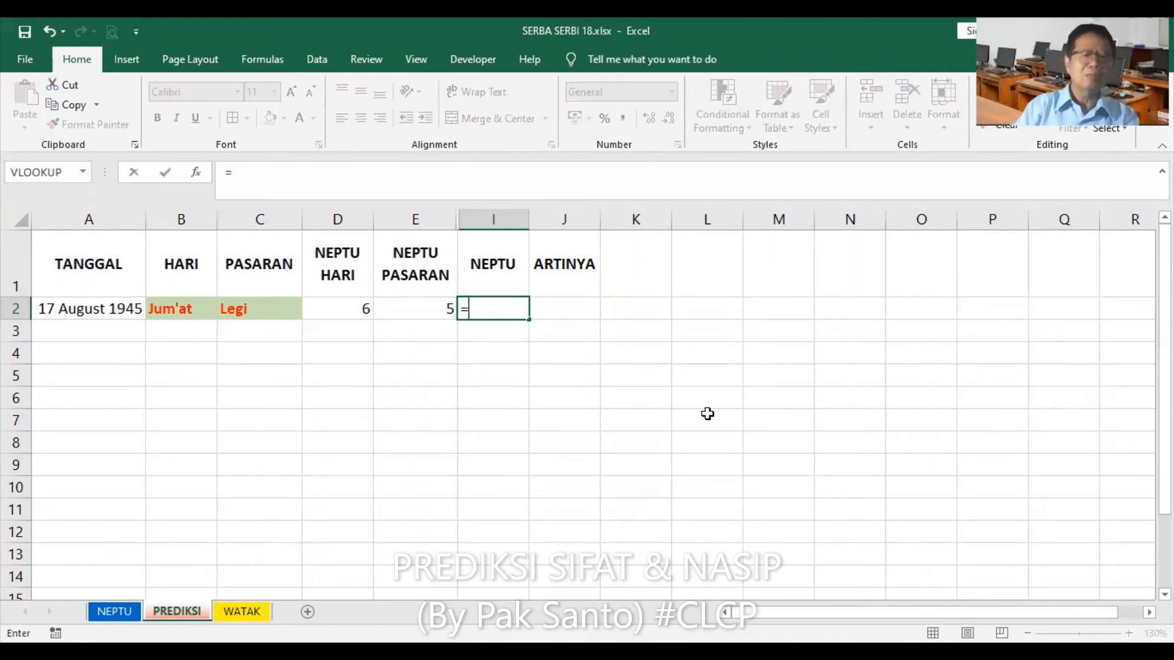
pyautogui.click(361, 310)
pyautogui.write('+')
pyautogui.click(420, 303)
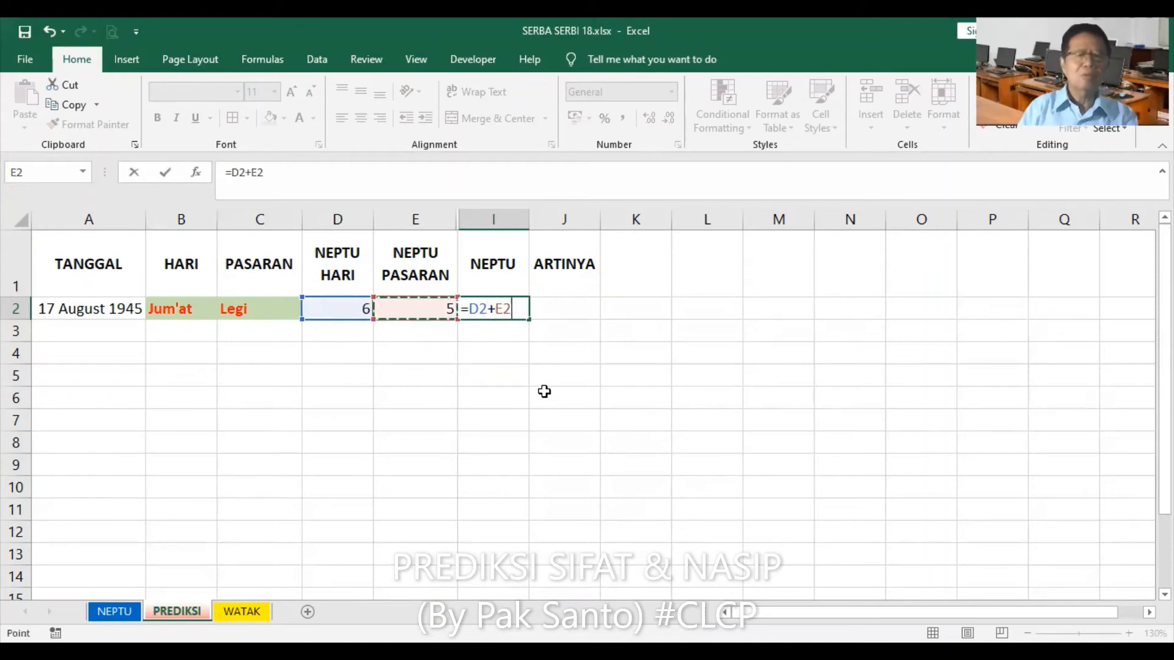
pyautogui.press('Return')
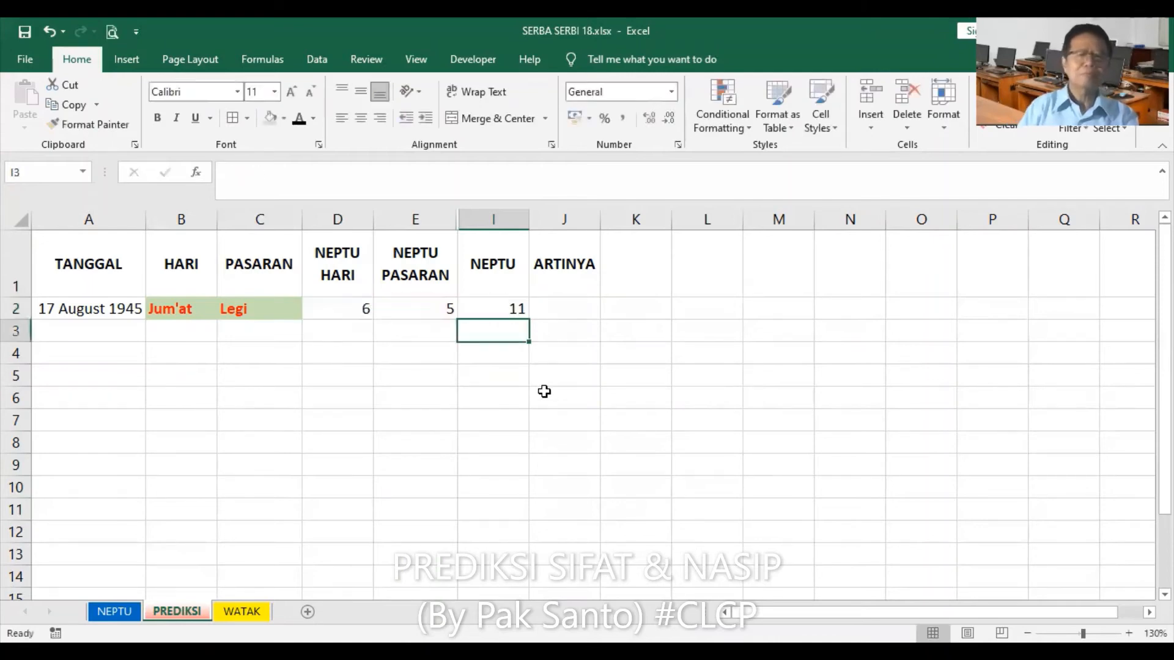
pyautogui.click(511, 308)
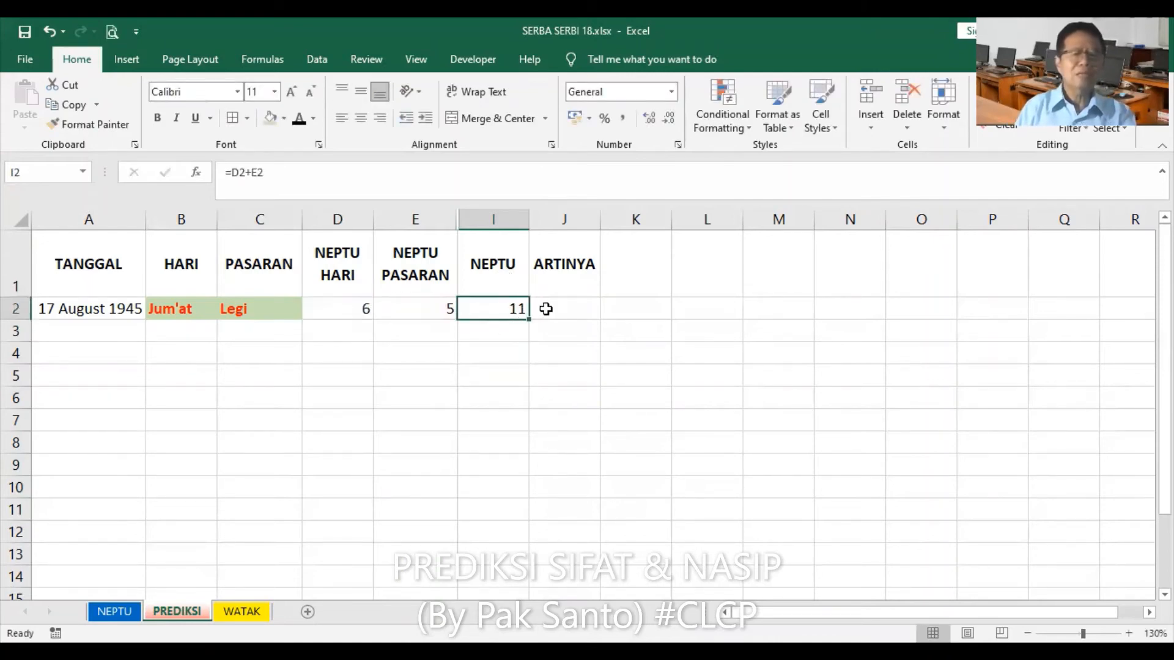
# Step: Enter =VLOOKUP(I2,WATAK,2,0) in J2 under ARTINYA to return the character description for the neptu total
pyautogui.click(544, 309)
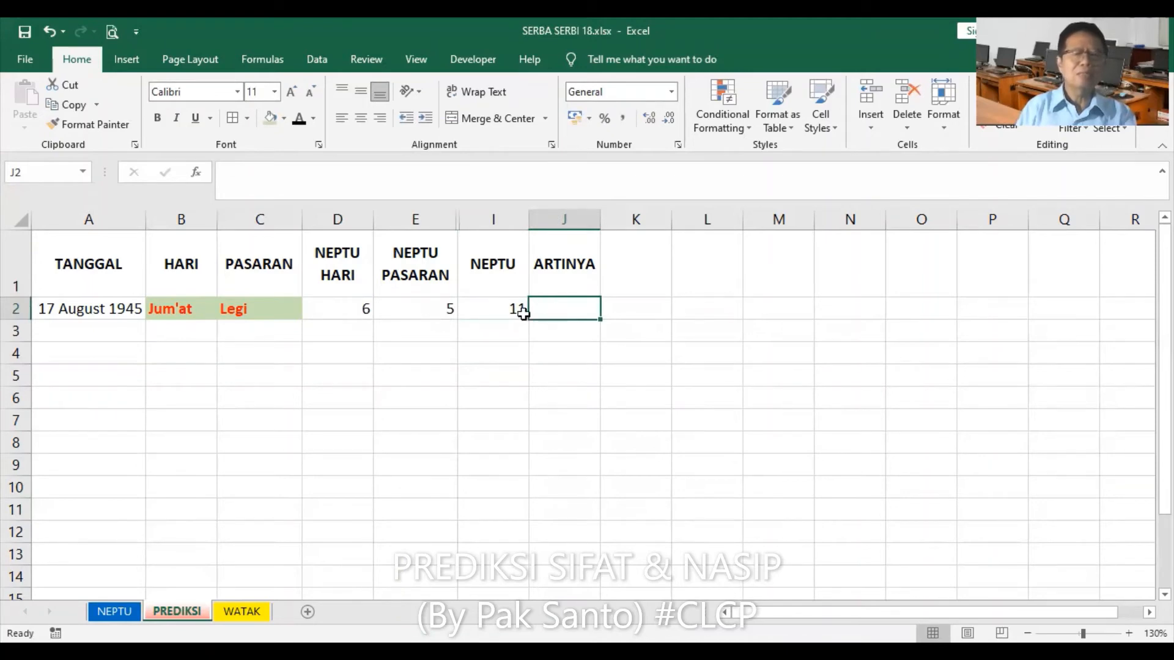
pyautogui.click(196, 173)
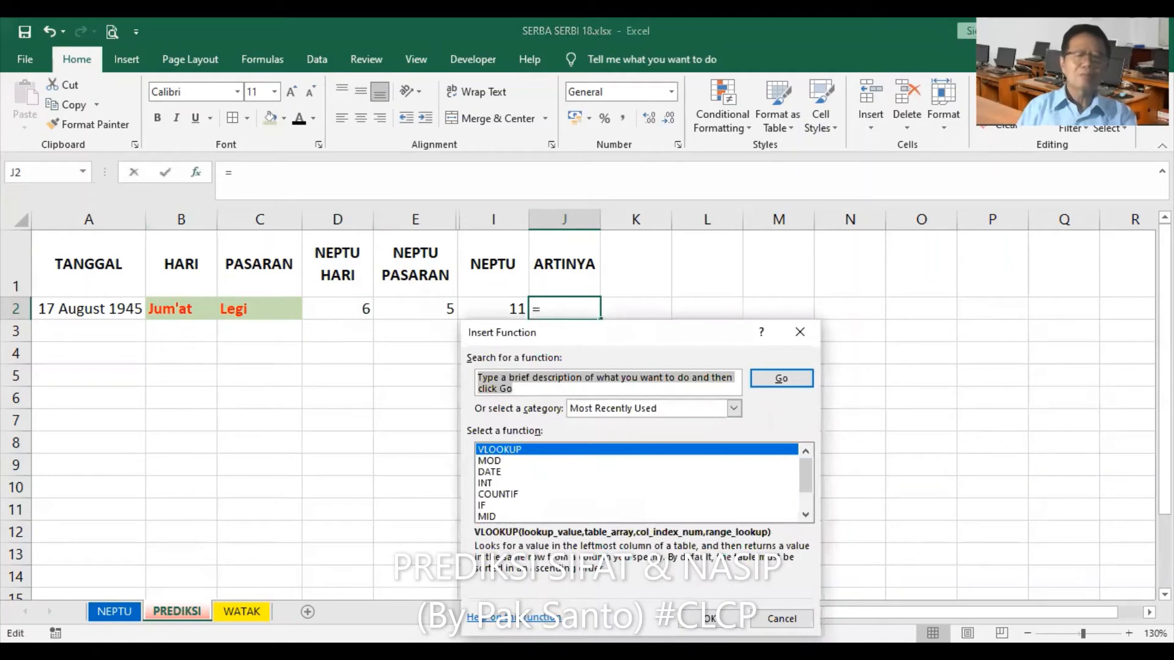
pyautogui.click(715, 614)
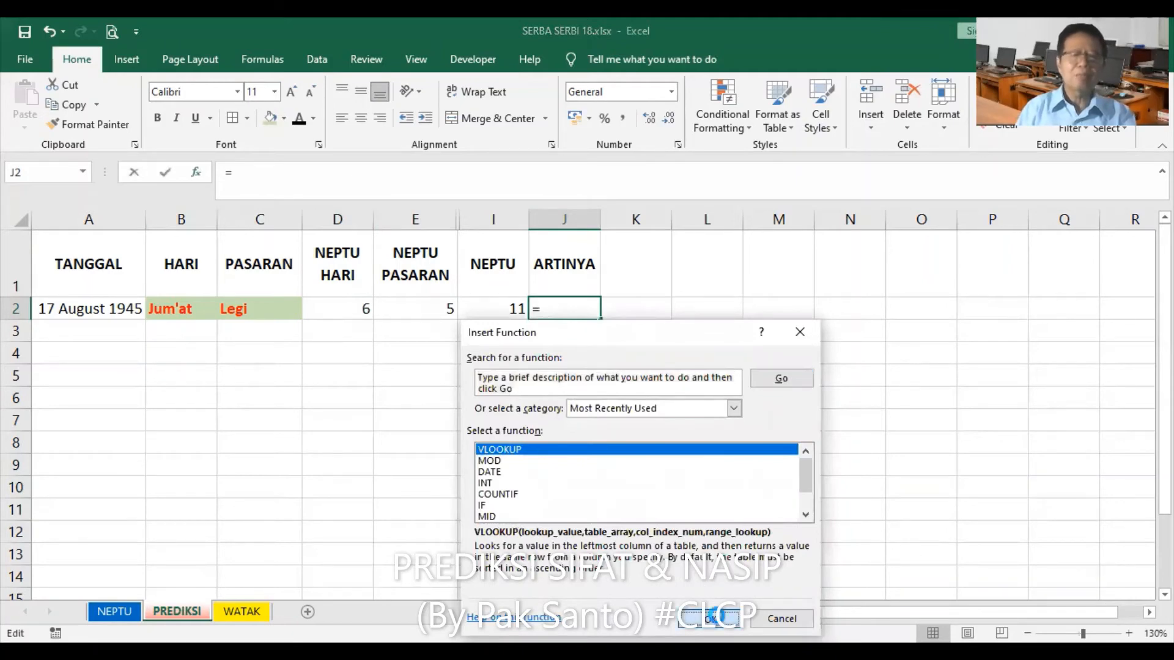
pyautogui.click(502, 314)
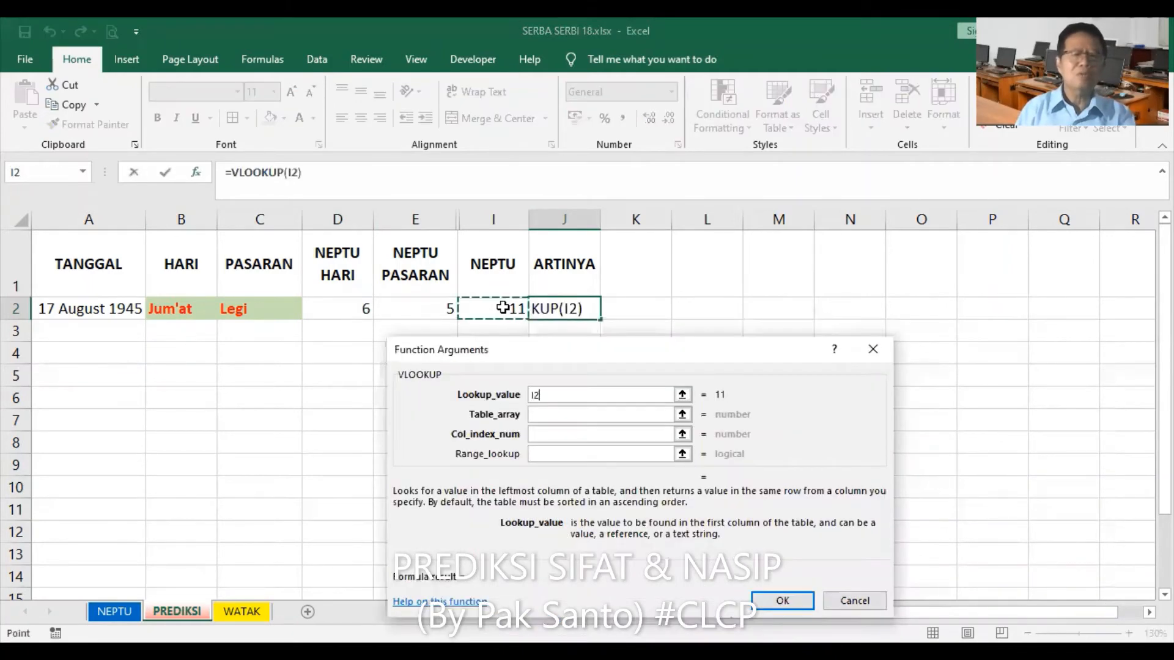
pyautogui.click(556, 414)
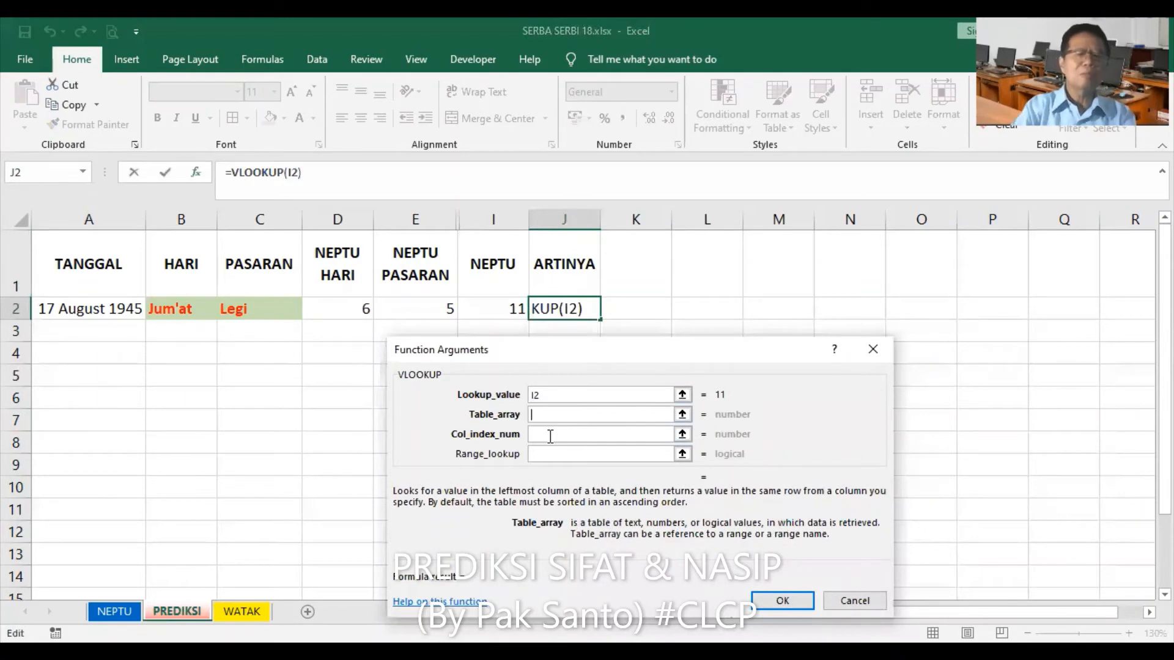
pyautogui.write('WATAK')
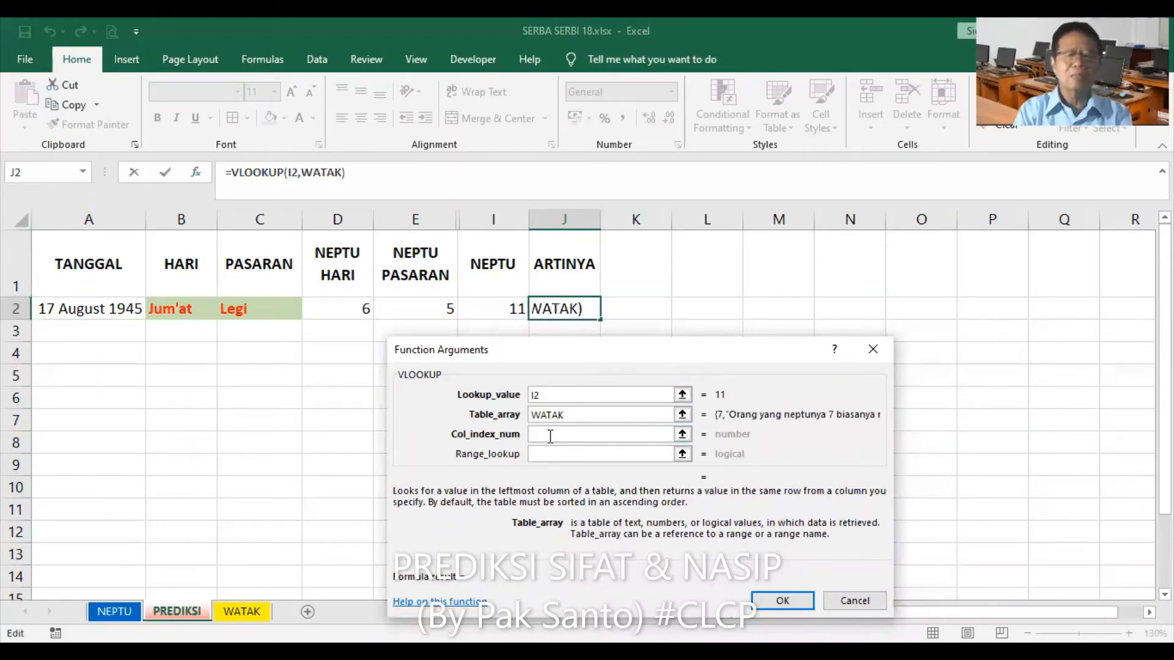
pyautogui.click(551, 436)
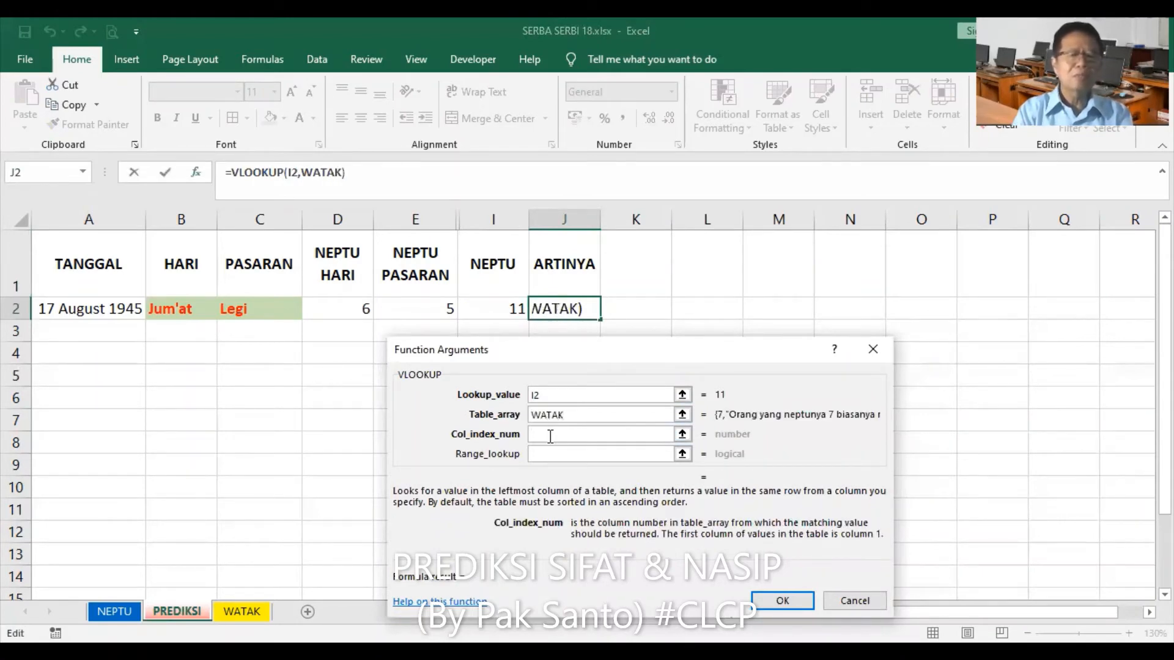
pyautogui.write('2')
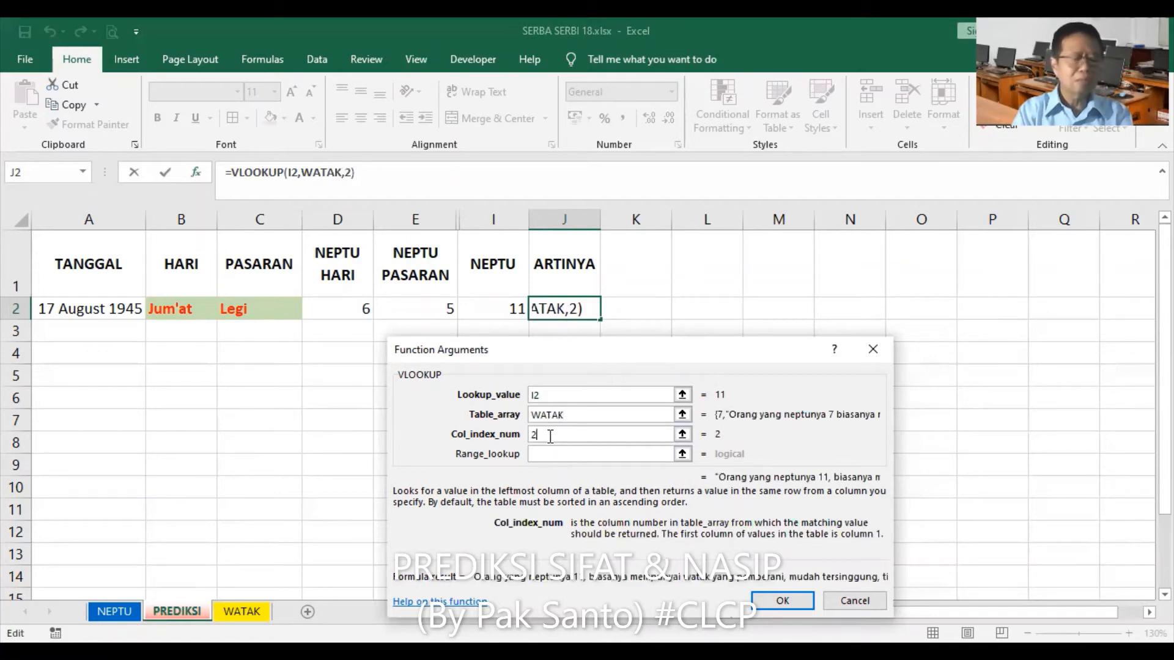
pyautogui.press('Tab')
pyautogui.write('0')
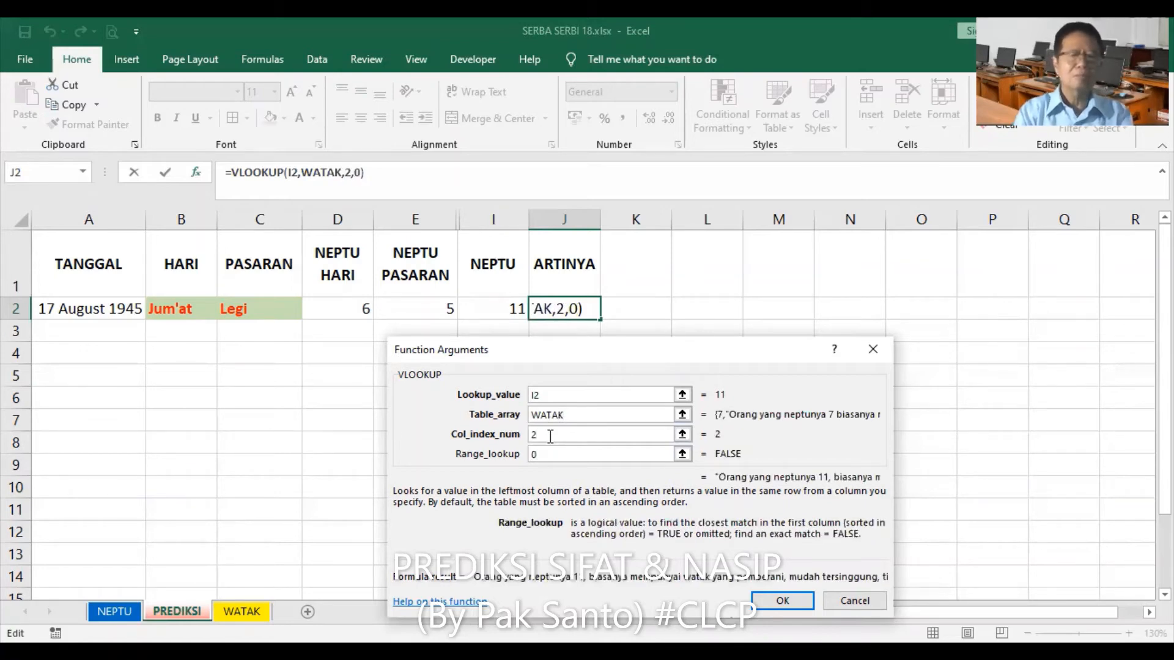
pyautogui.press('Return')
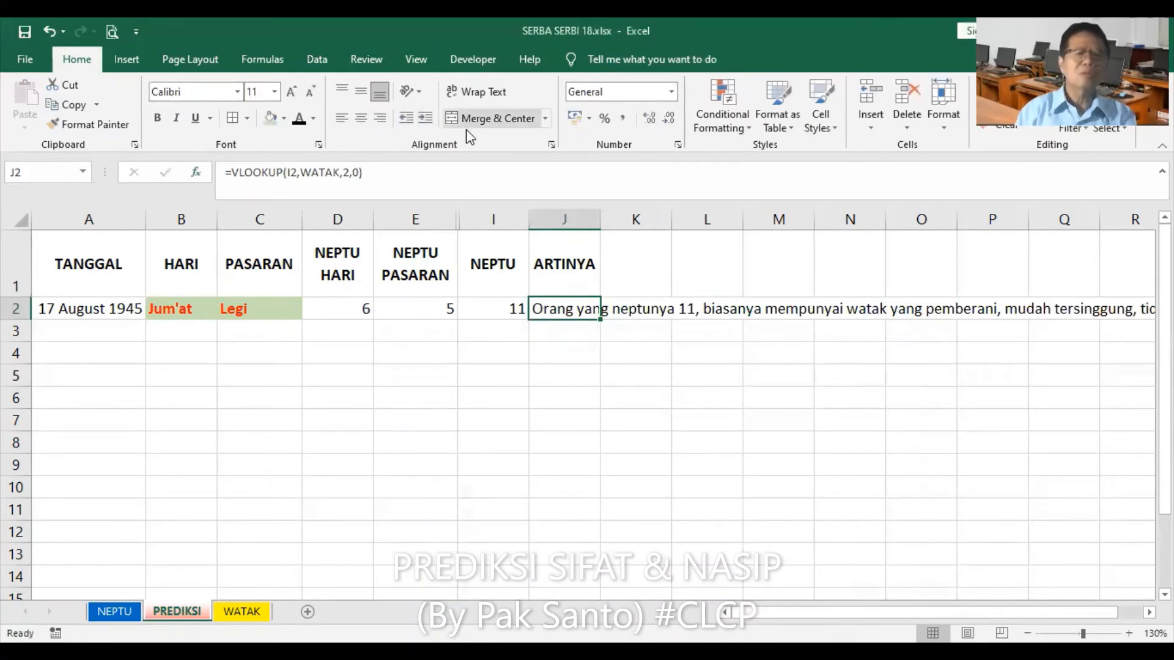
# Step: Wrap the description in J2, widen column J to fit it, and align the text middle and left
pyautogui.click(478, 92)
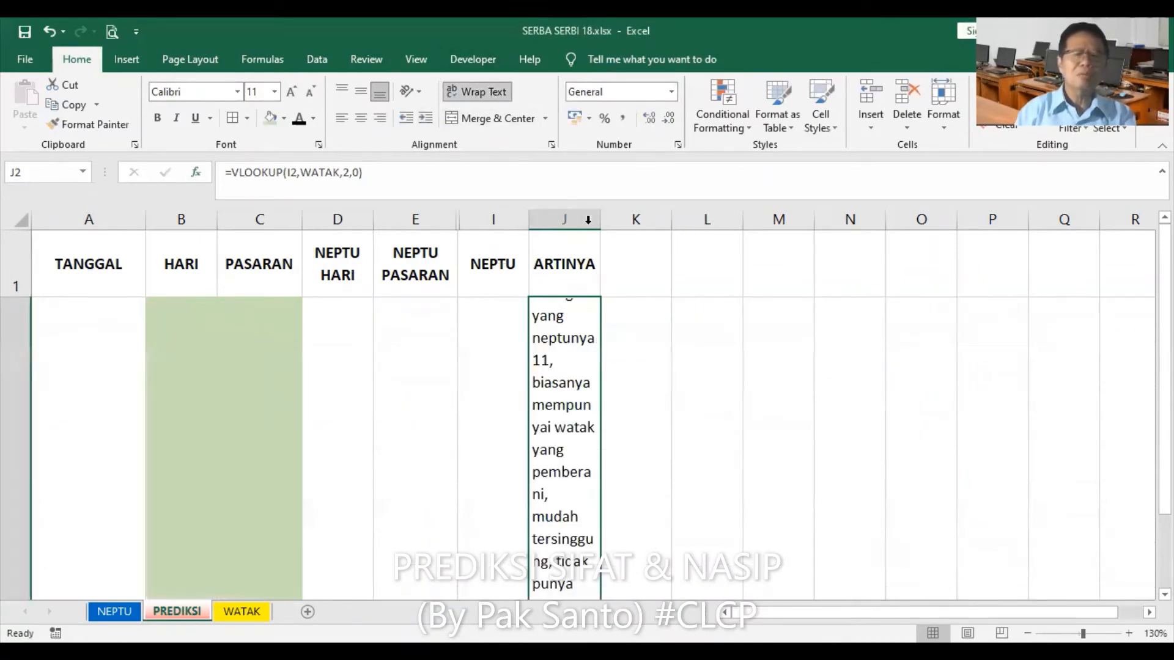
pyautogui.moveTo(752, 230); pyautogui.dragTo(912, 231)
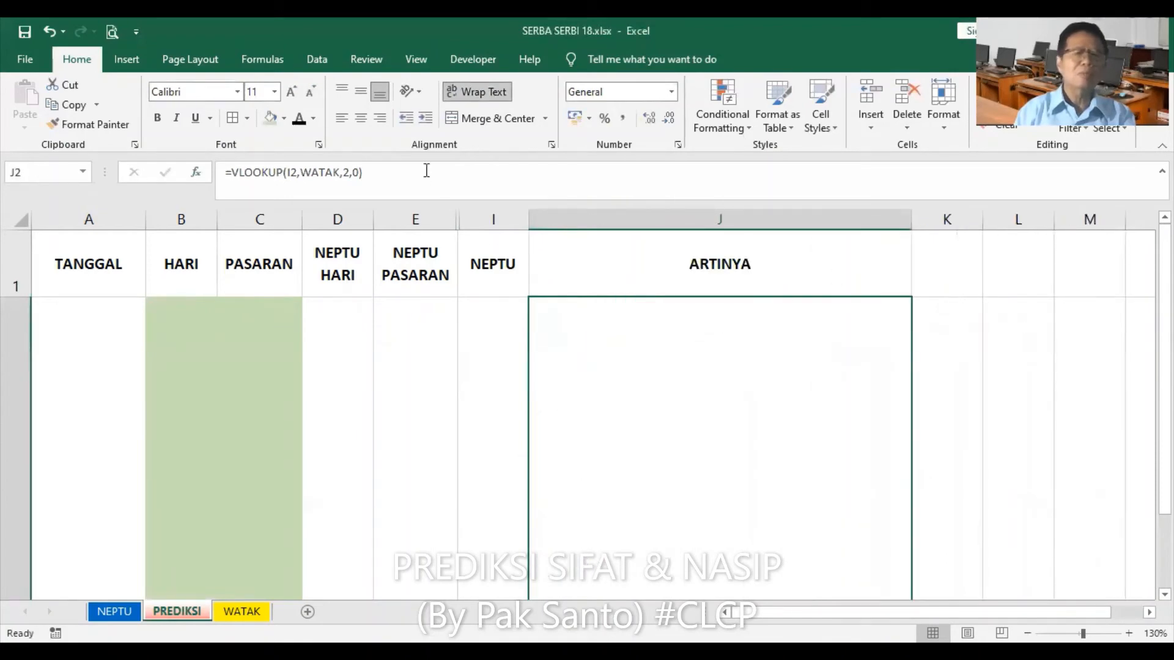
pyautogui.click(361, 95)
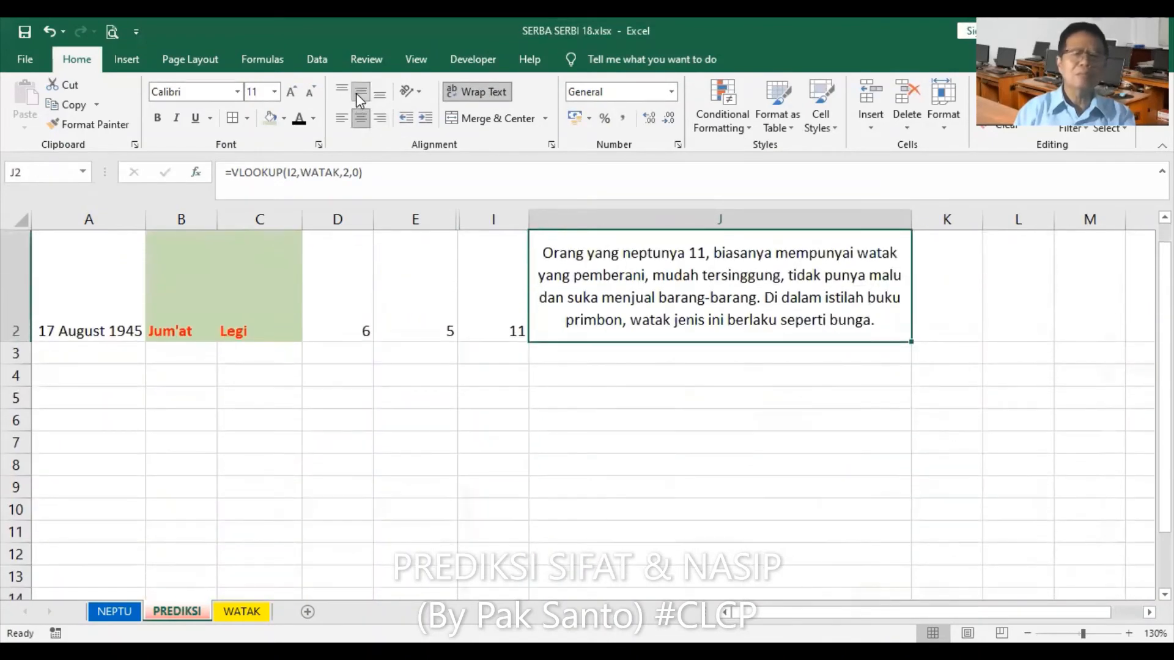
pyautogui.click(341, 118)
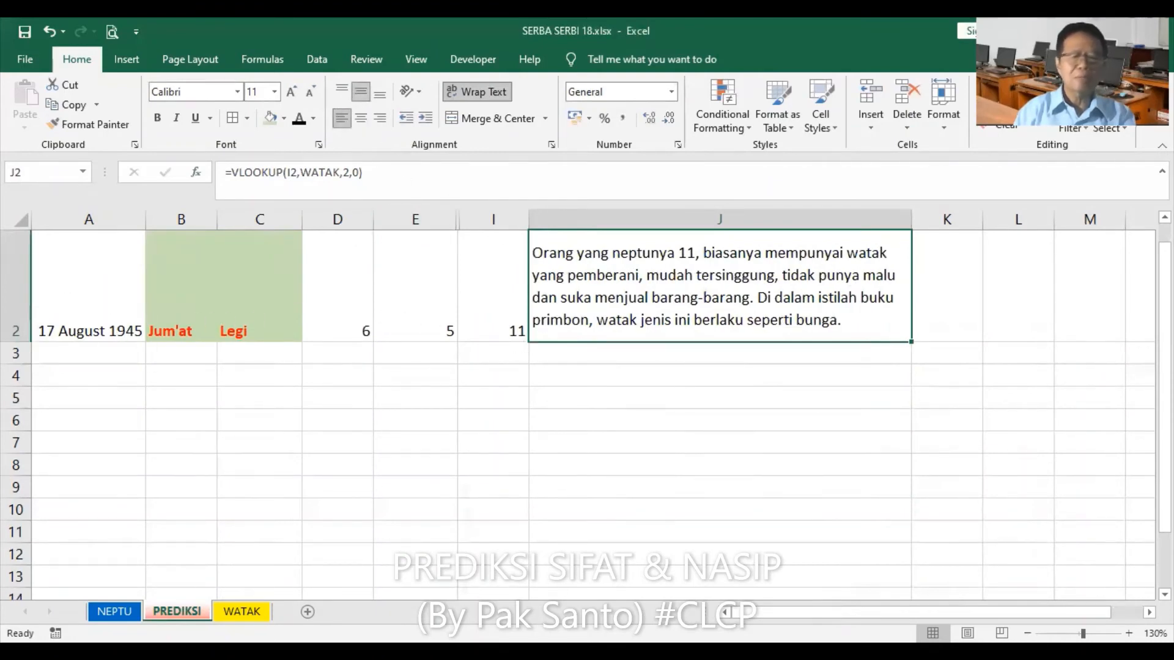
# Step: Center the date in A2 and the values in B2 through I2 both horizontally and vertically
pyautogui.click(97, 316)
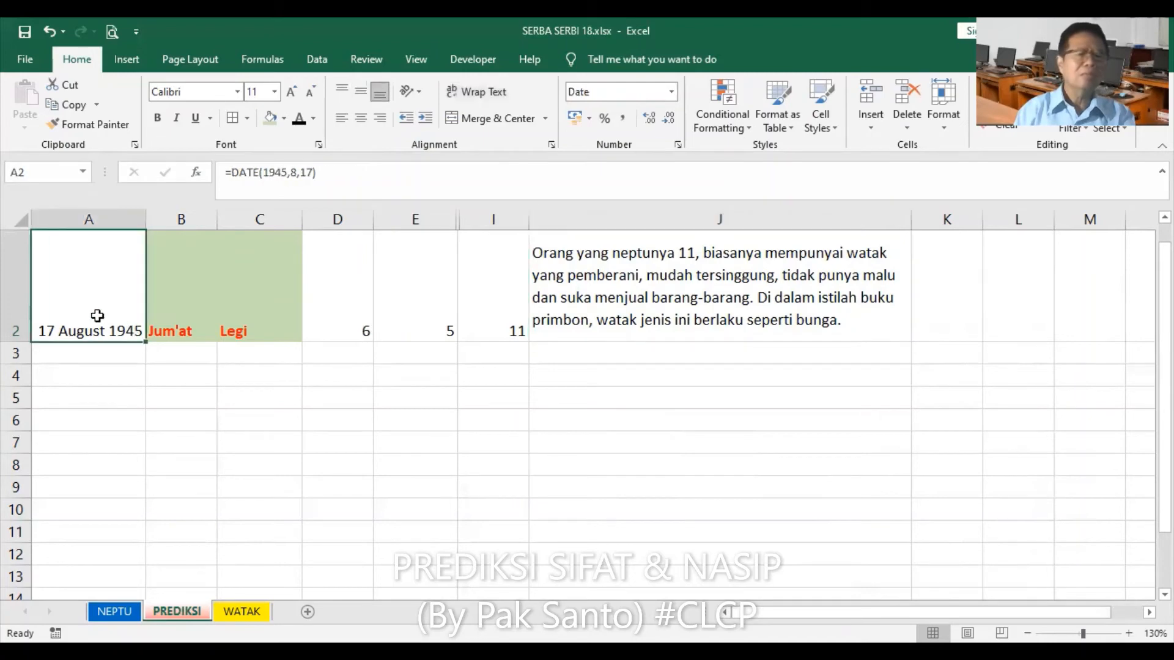
pyautogui.click(360, 119)
pyautogui.click(359, 91)
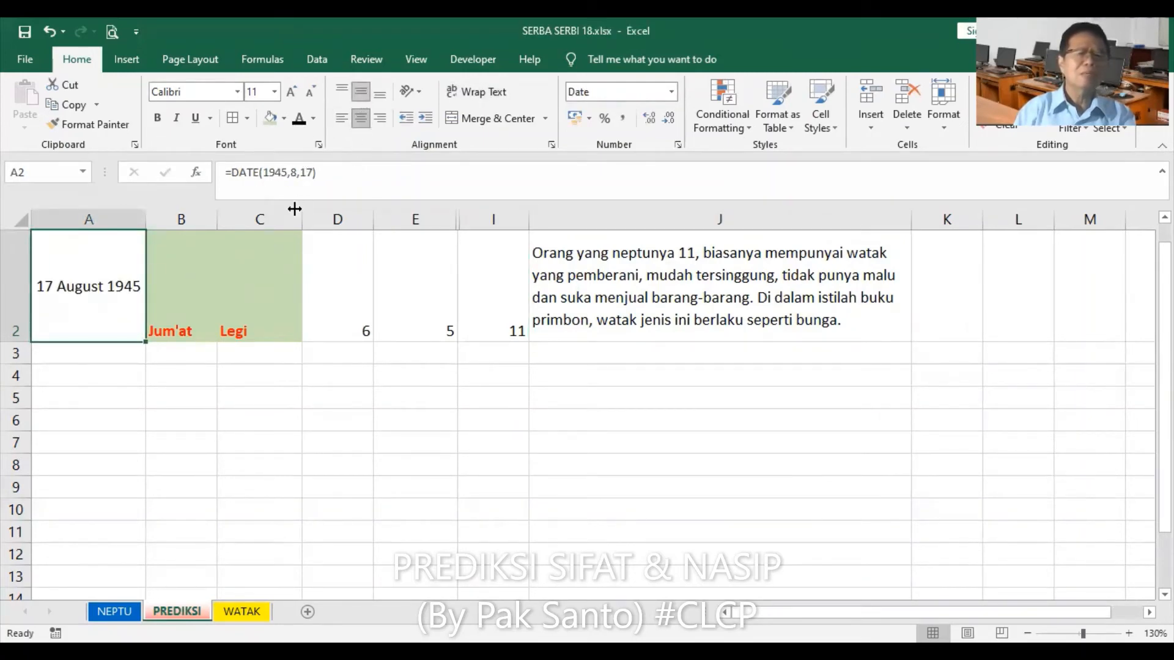
pyautogui.click(195, 296)
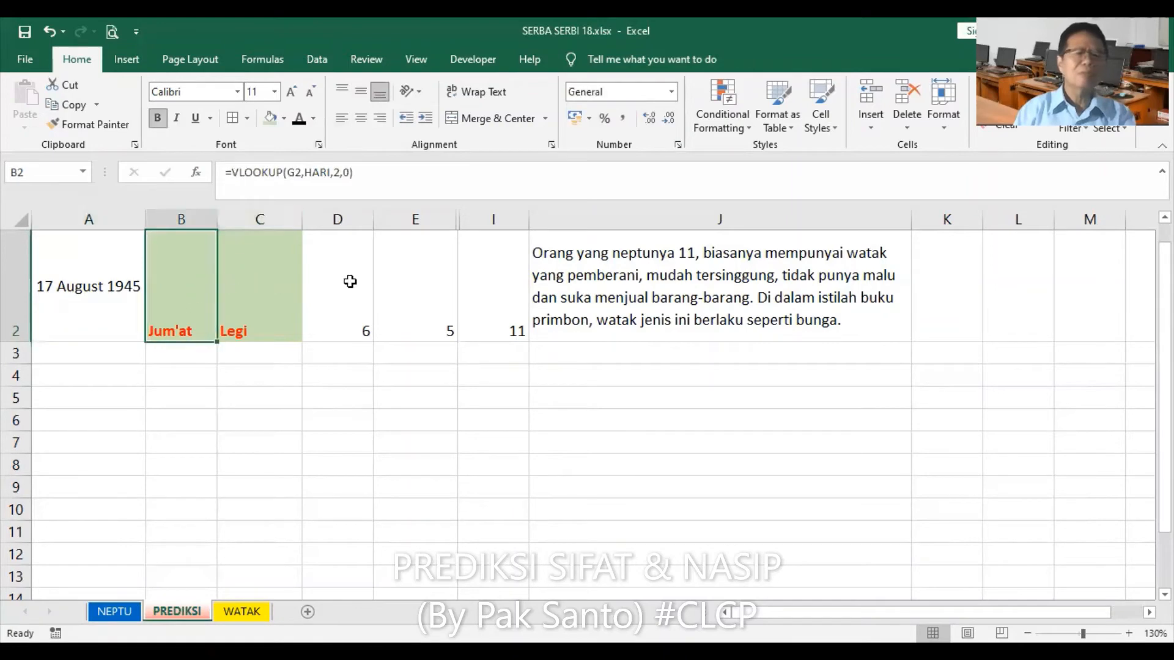
pyautogui.keyDown('shift'); pyautogui.click(510, 292); pyautogui.keyUp('shift')
pyautogui.click(360, 120)
pyautogui.click(357, 91)
pyautogui.click(622, 380)
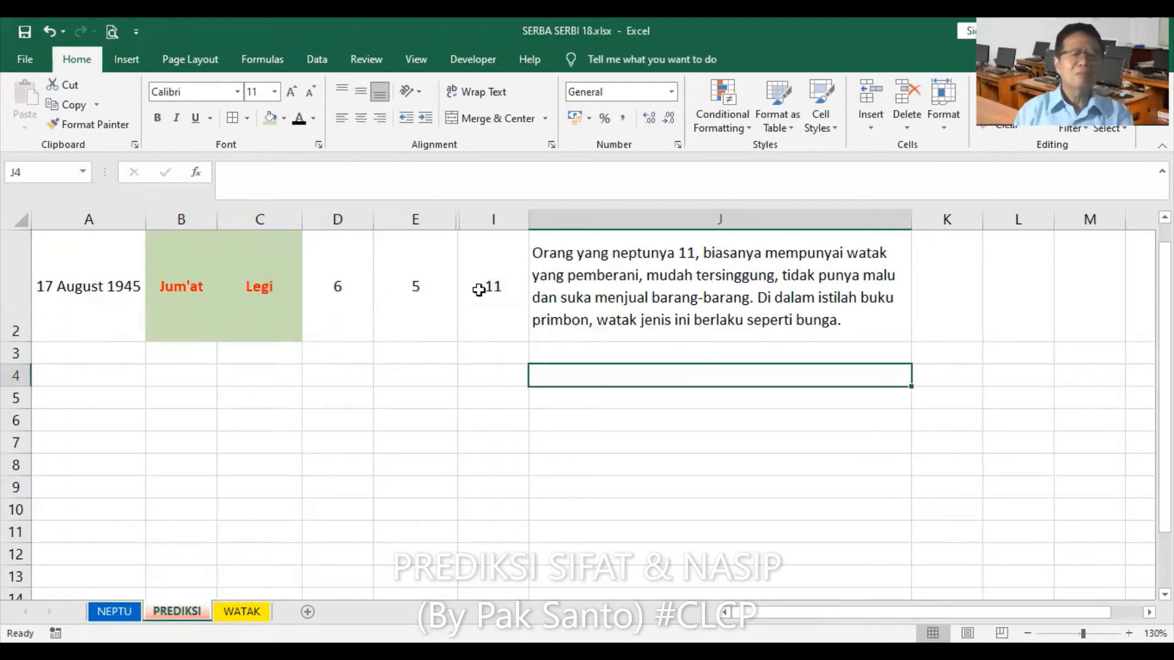
# Step: Give the neptu total in I2 a light blue fill and bold red text
pyautogui.click(477, 290)
pyautogui.click(259, 280)
pyautogui.click(496, 286)
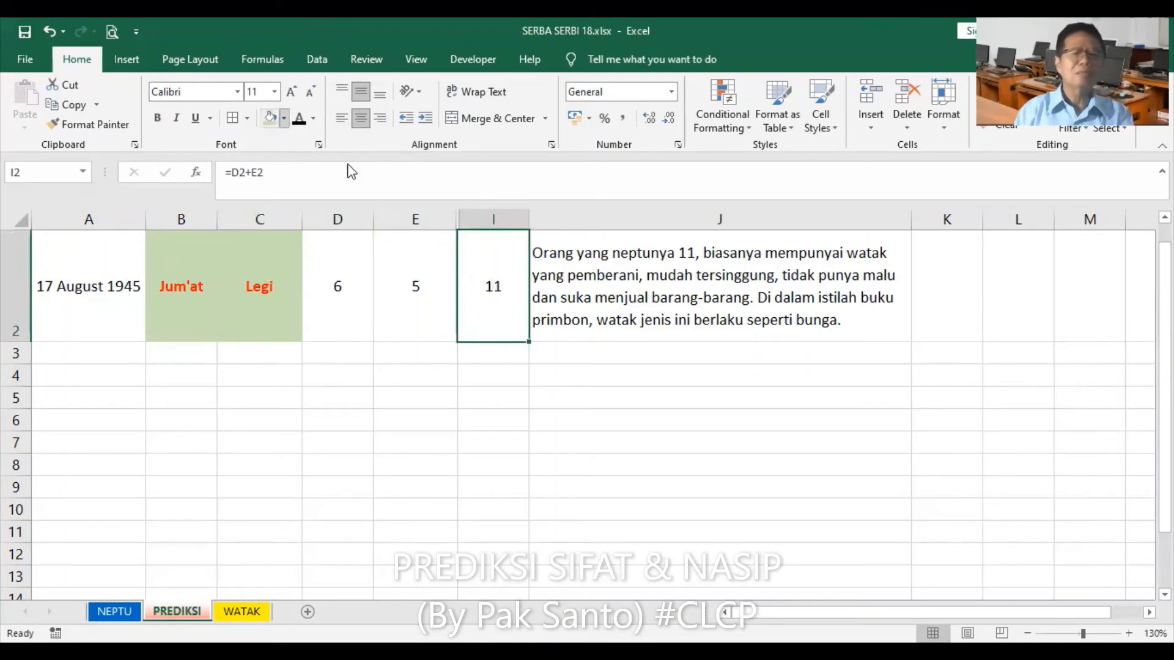
pyautogui.click(284, 118)
pyautogui.click(389, 189)
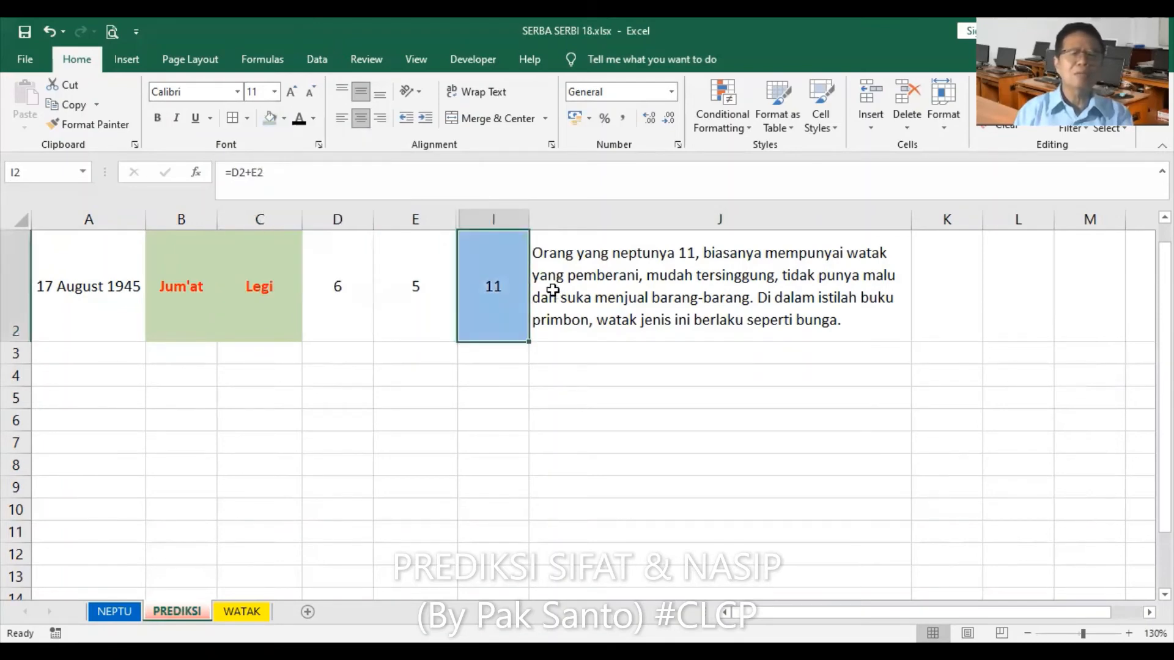
pyautogui.click(313, 118)
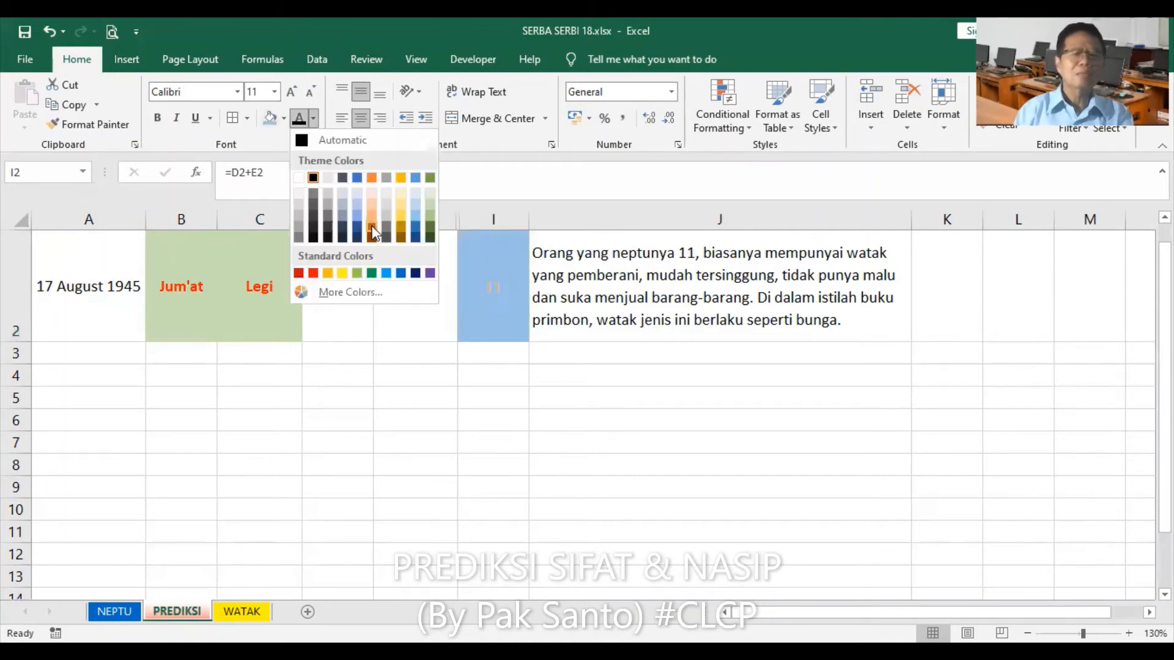
pyautogui.click(313, 273)
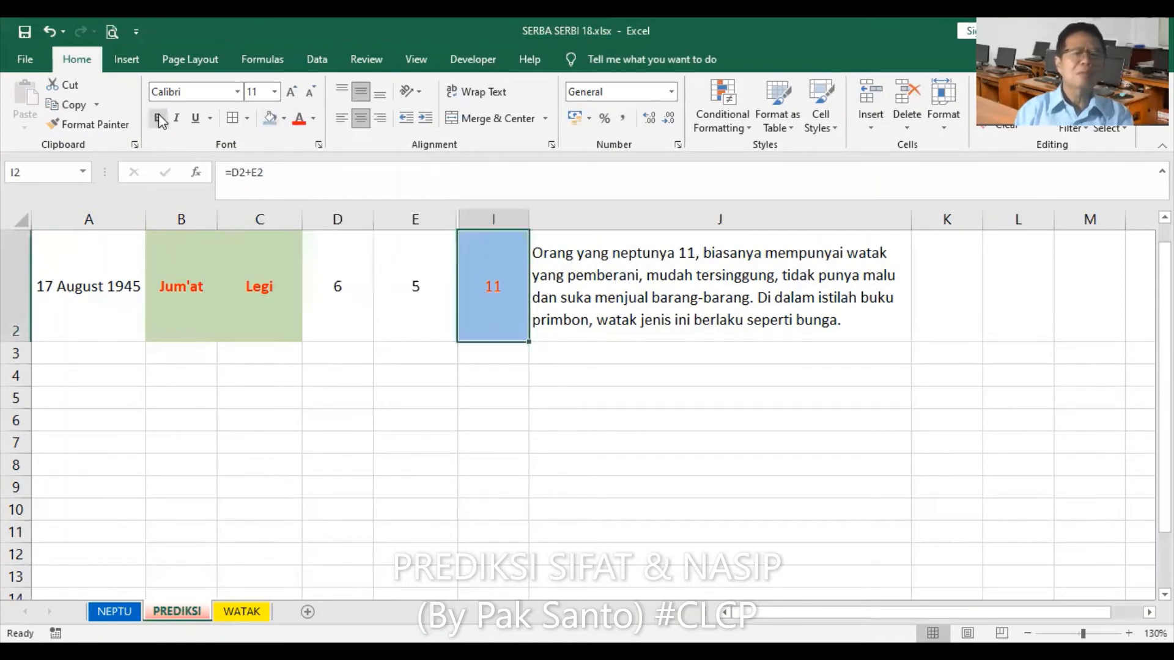
# Step: Fill the character description cell J2 with light gold
pyautogui.click(636, 292)
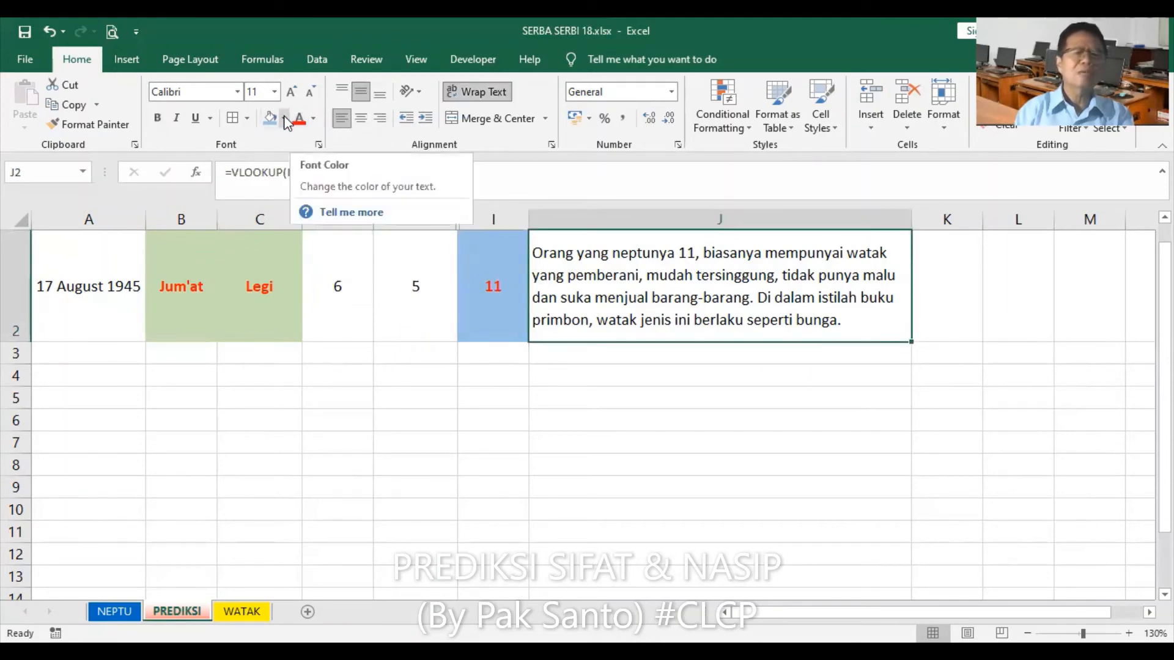
pyautogui.click(285, 119)
pyautogui.click(370, 183)
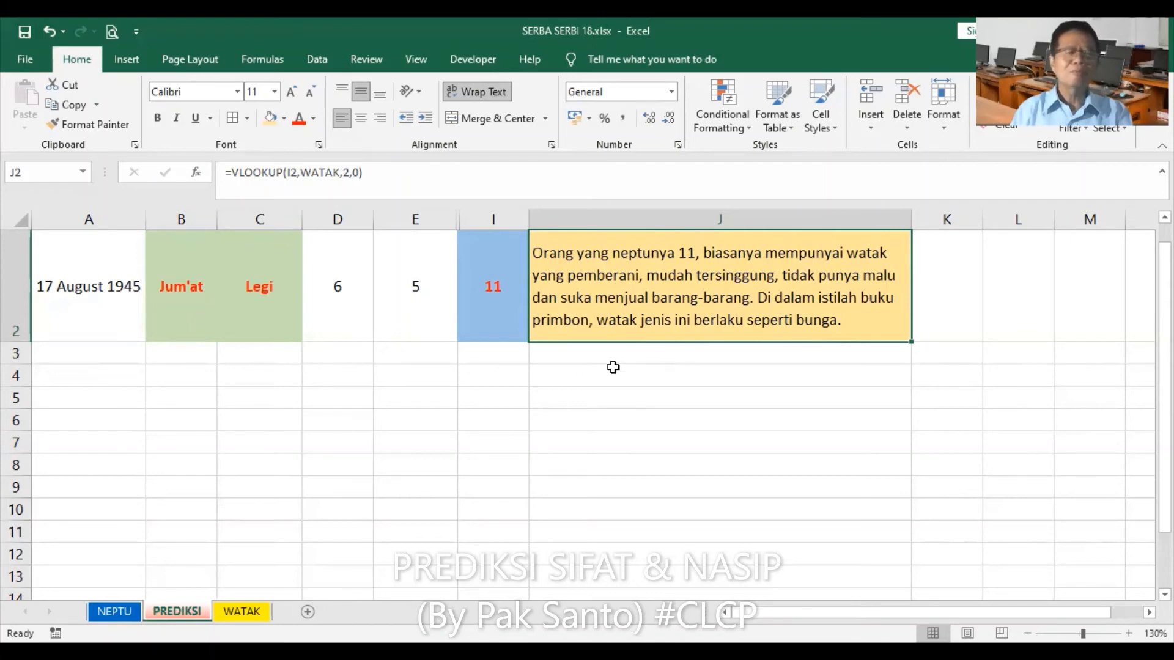
# Step: Change the date in A2 to =DATE(2022,5,8) to test the prediction for another date
pyautogui.click(88, 292)
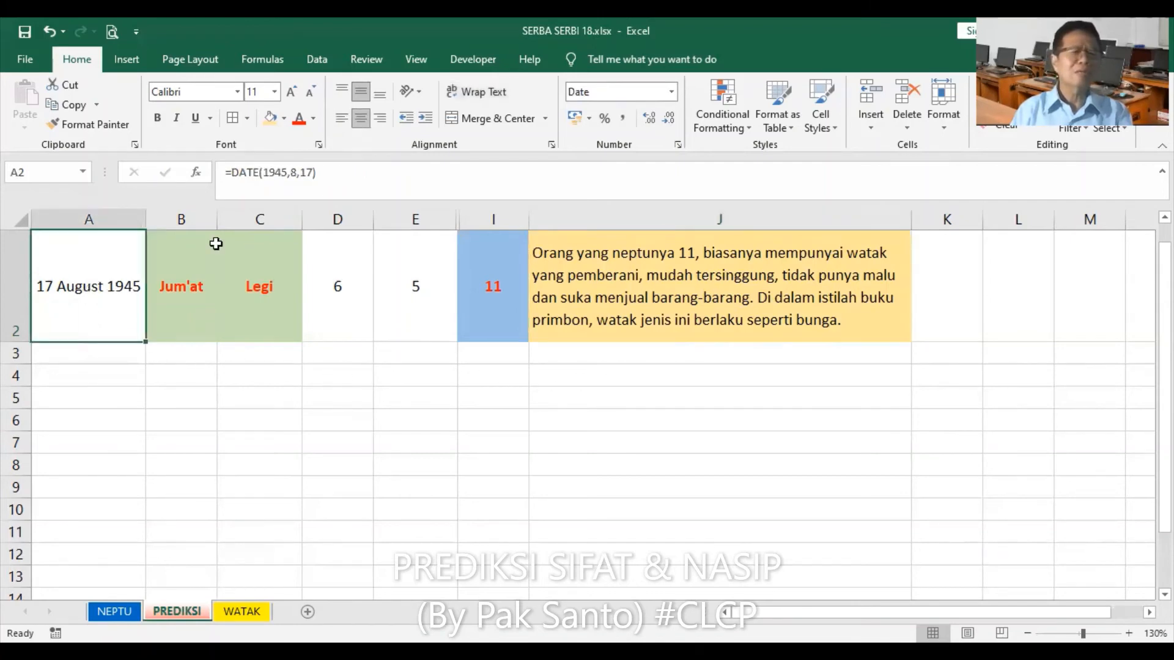
pyautogui.click(195, 172)
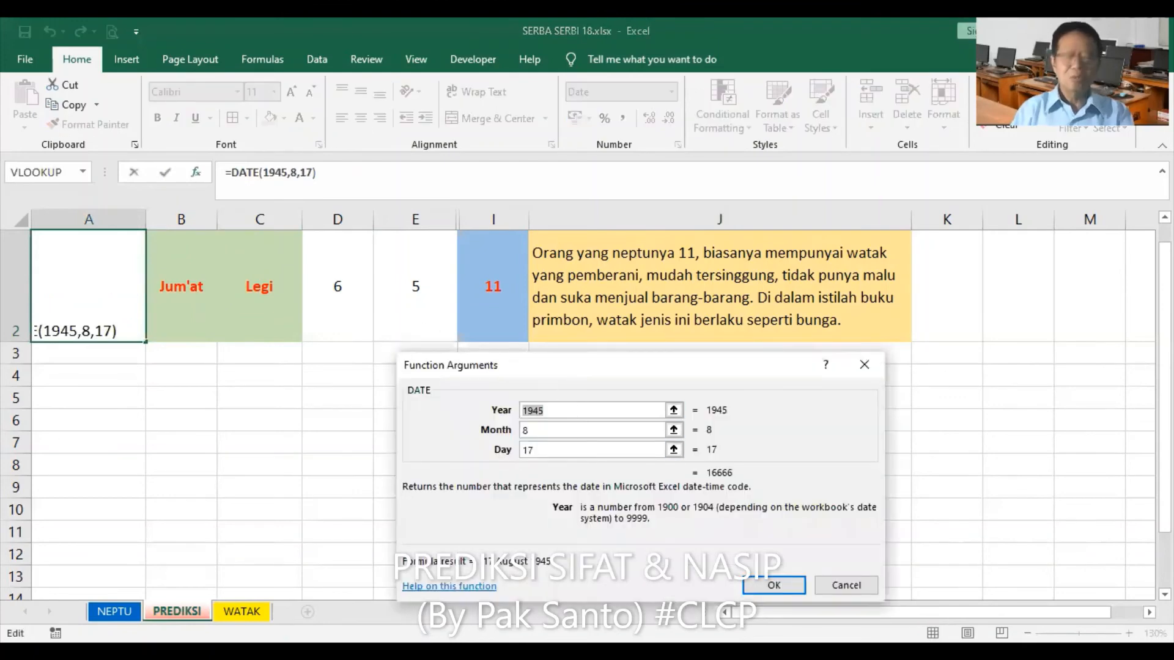
pyautogui.write('2022')
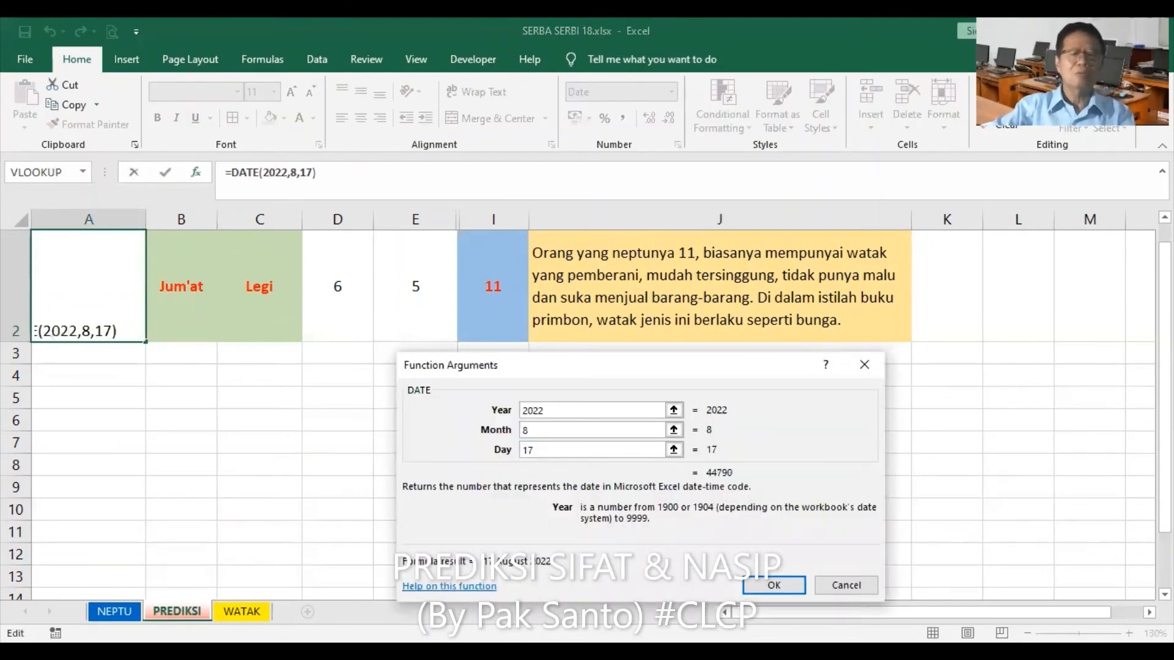
pyautogui.press('Tab')
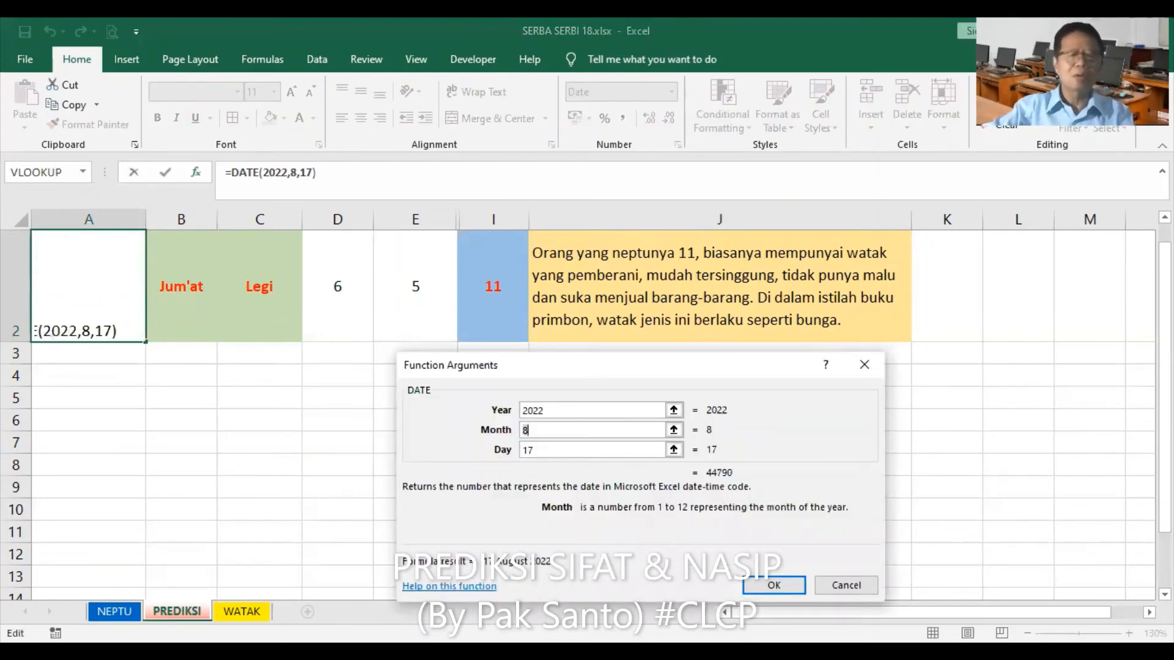
pyautogui.write('5')
pyautogui.press('Tab')
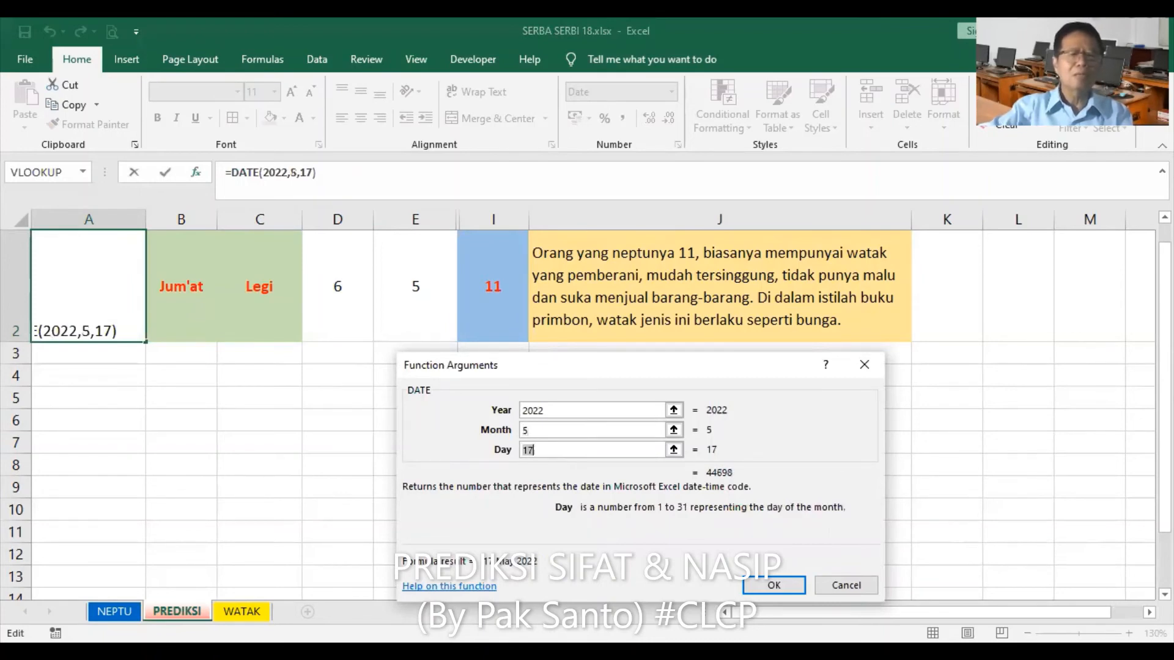
pyautogui.write('8')
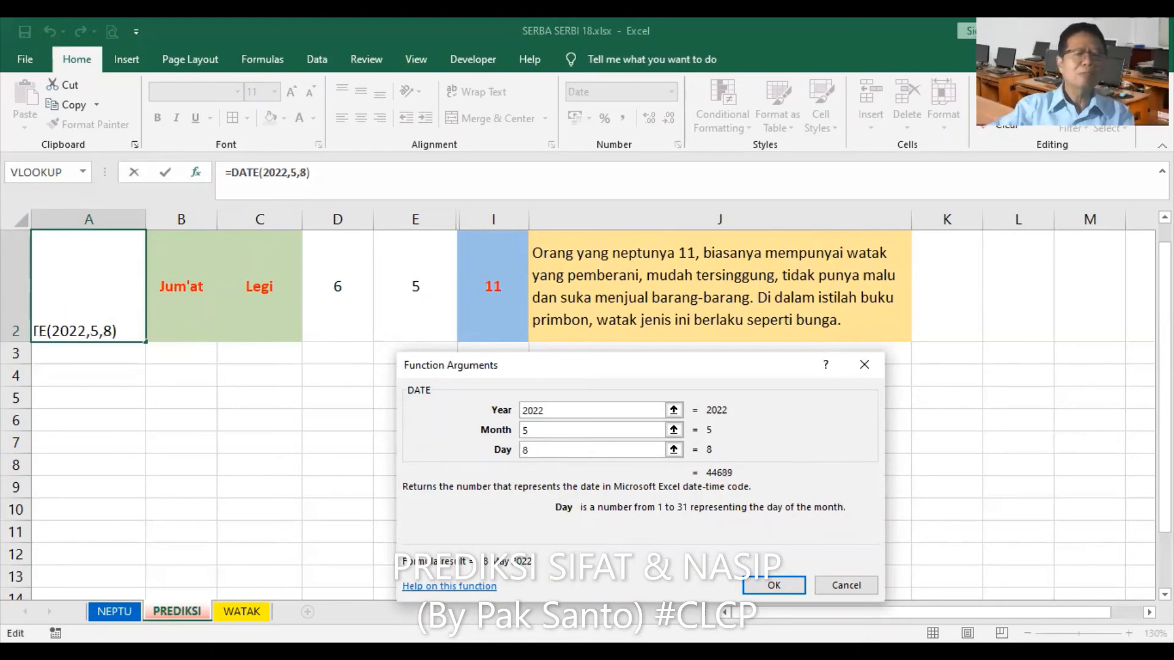
pyautogui.press('Return')
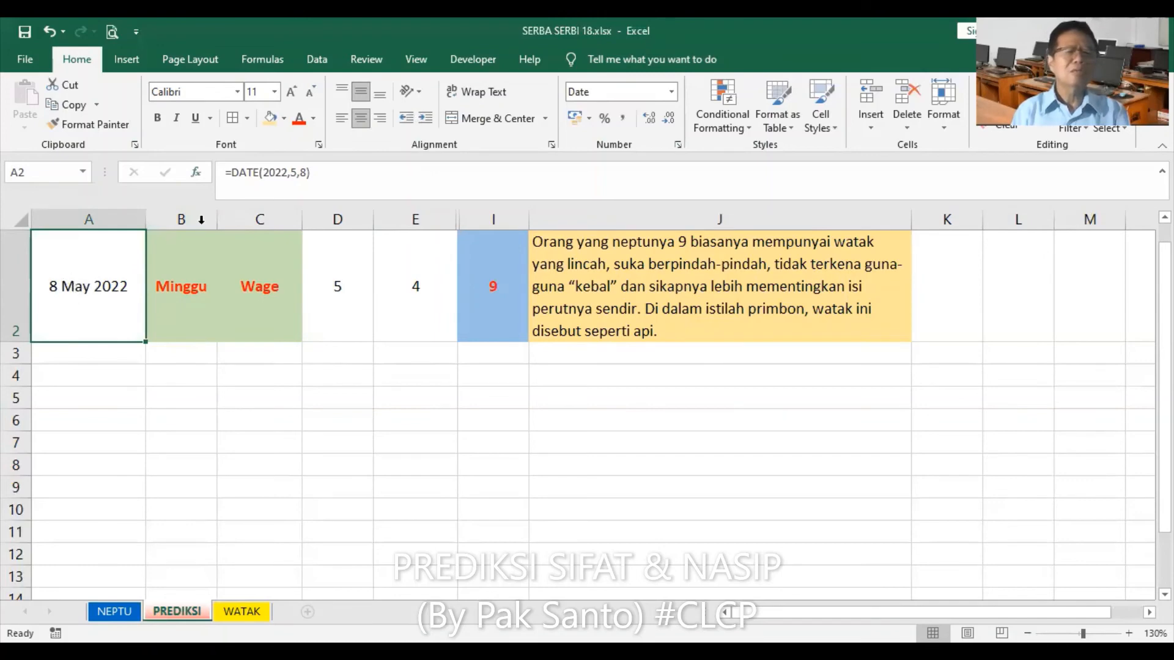
pyautogui.click(196, 175)
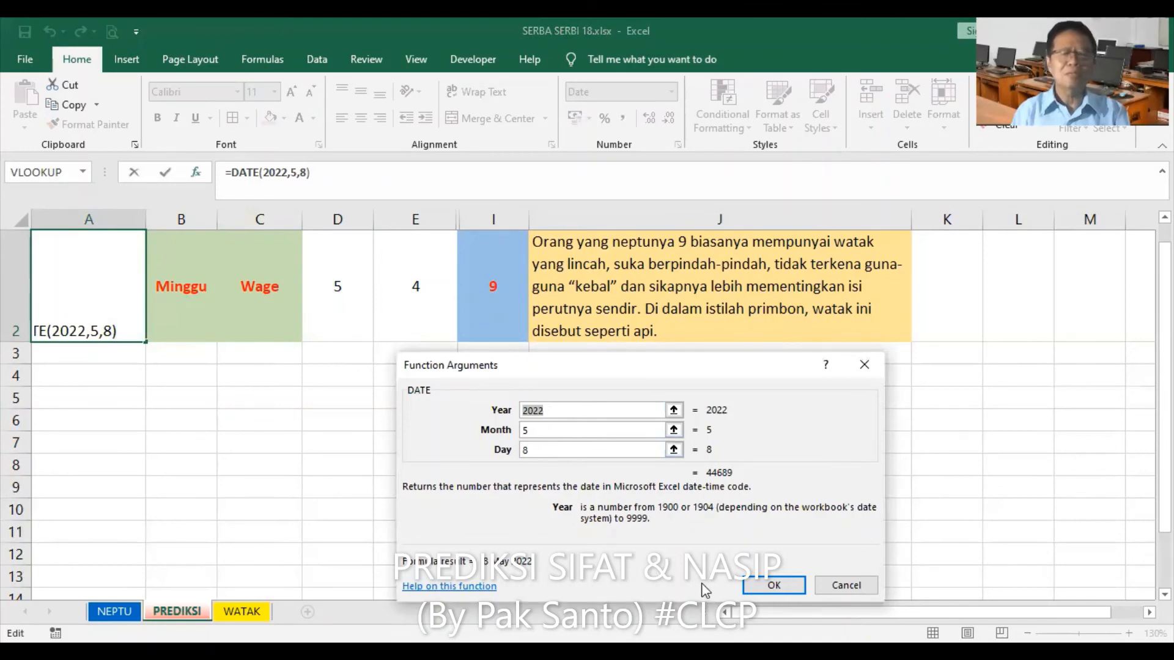
pyautogui.click(765, 584)
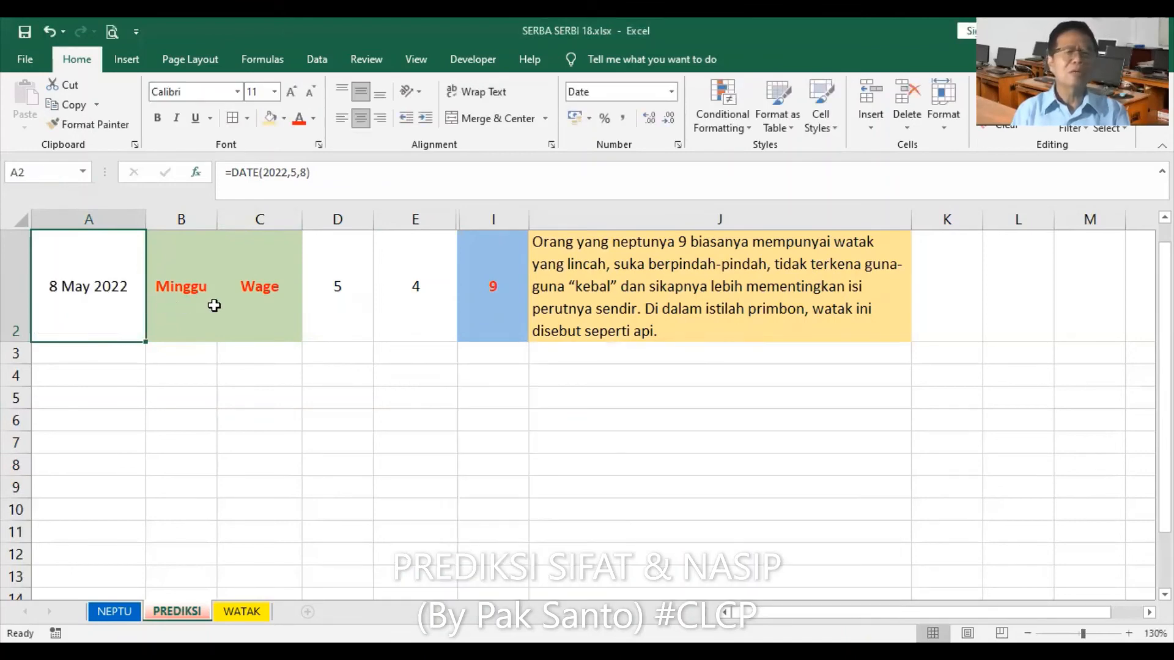